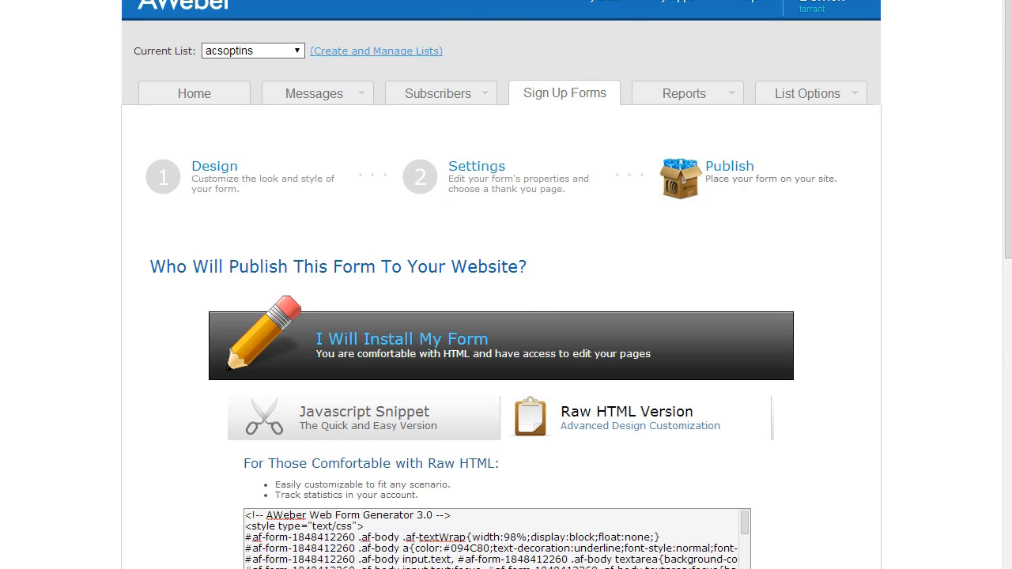
Return to the sign-up form's Design stage to view its available fields.
scroll(501, 316, "down", 2)
left_click(214, 9)
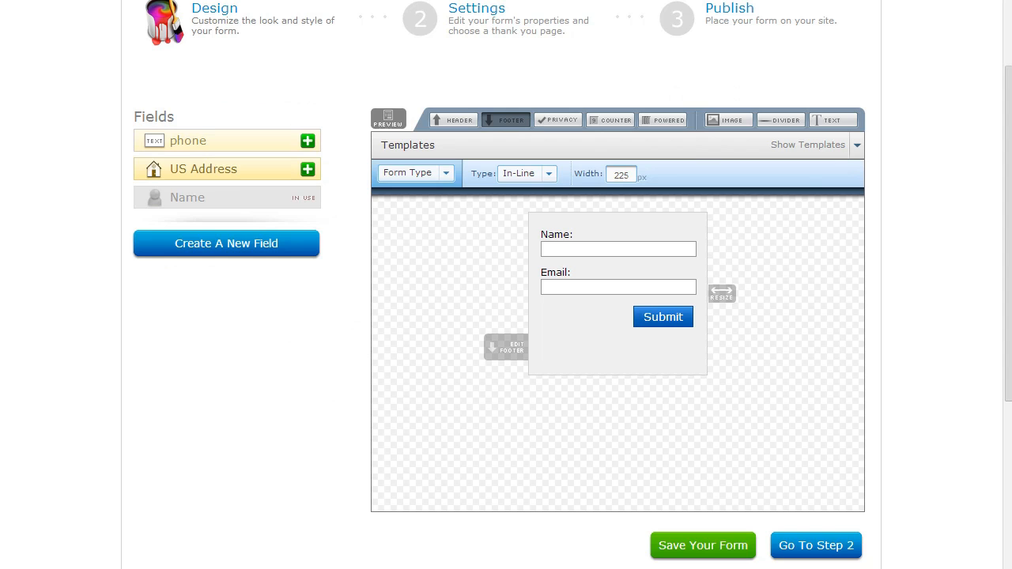
scroll(506, 316, "up", 2)
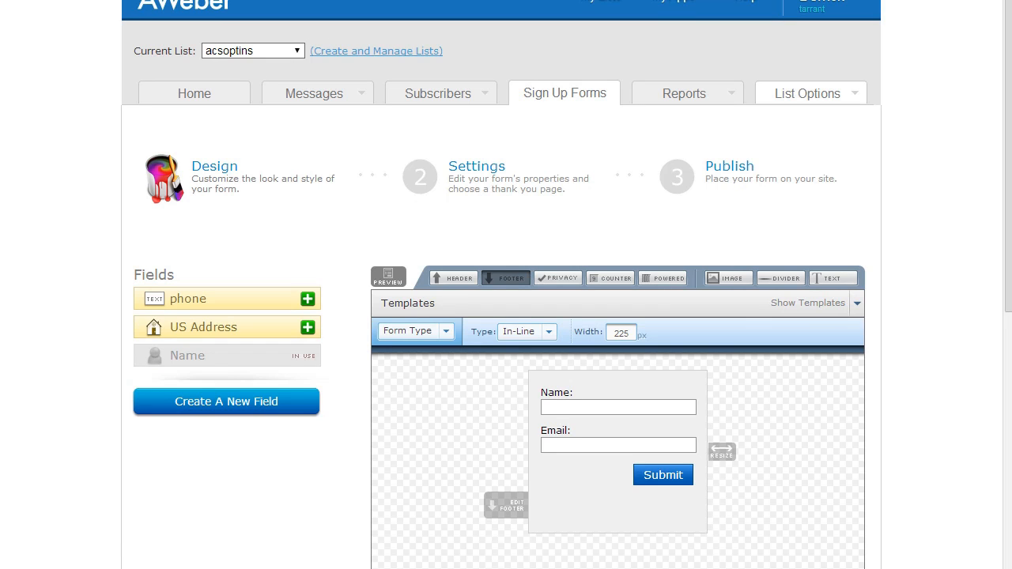
Open the Custom Fields settings of the acsoptins list to check the defined field names.
mouse_move(807, 94)
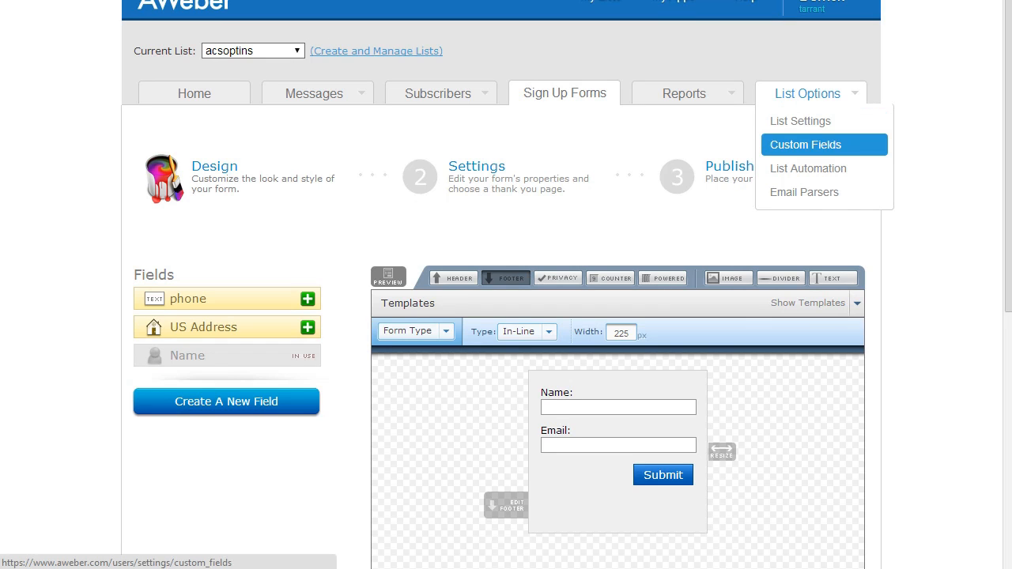
left_click(806, 145)
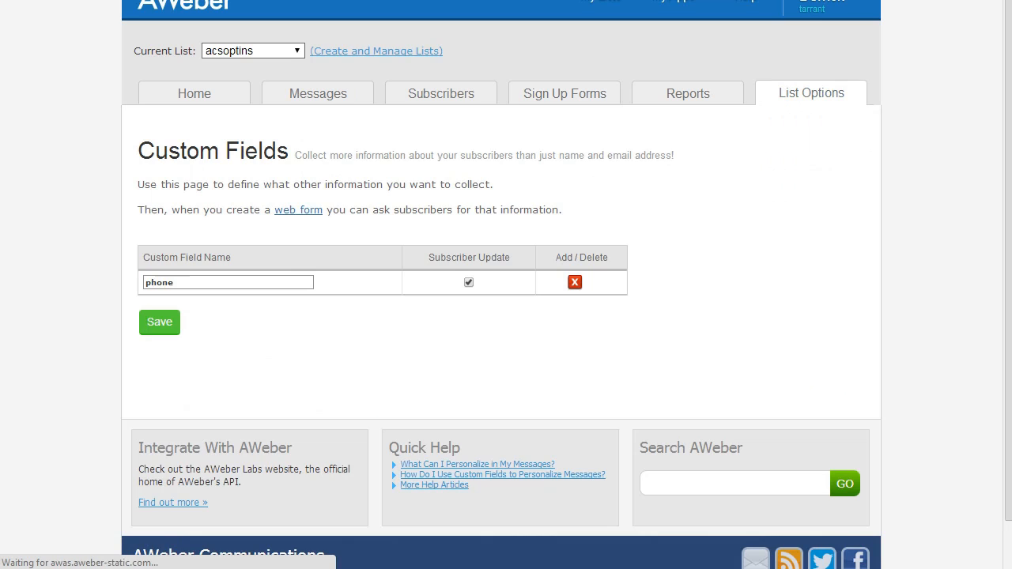
scroll(501, 285, "down", 1)
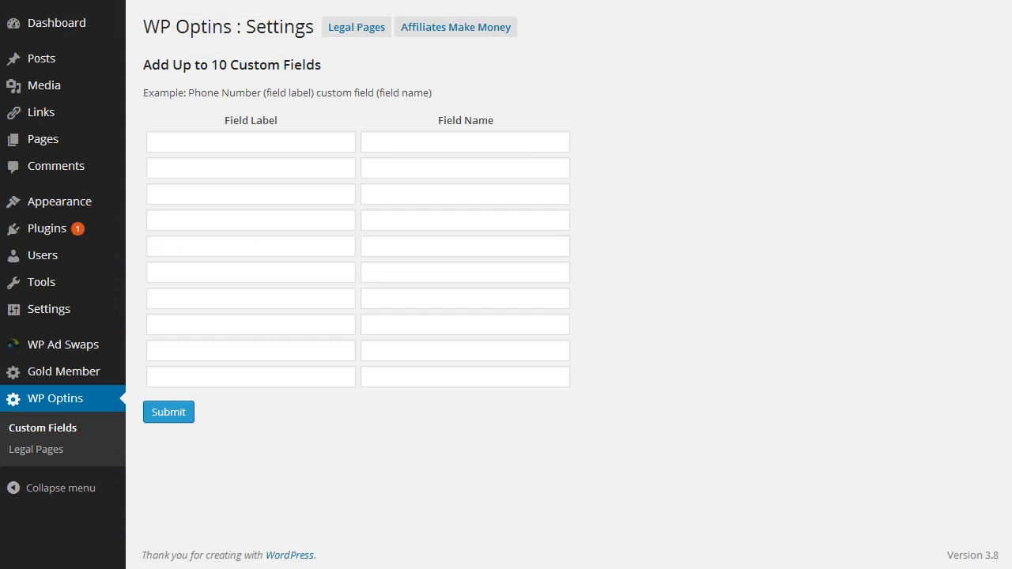
left_click(464, 142)
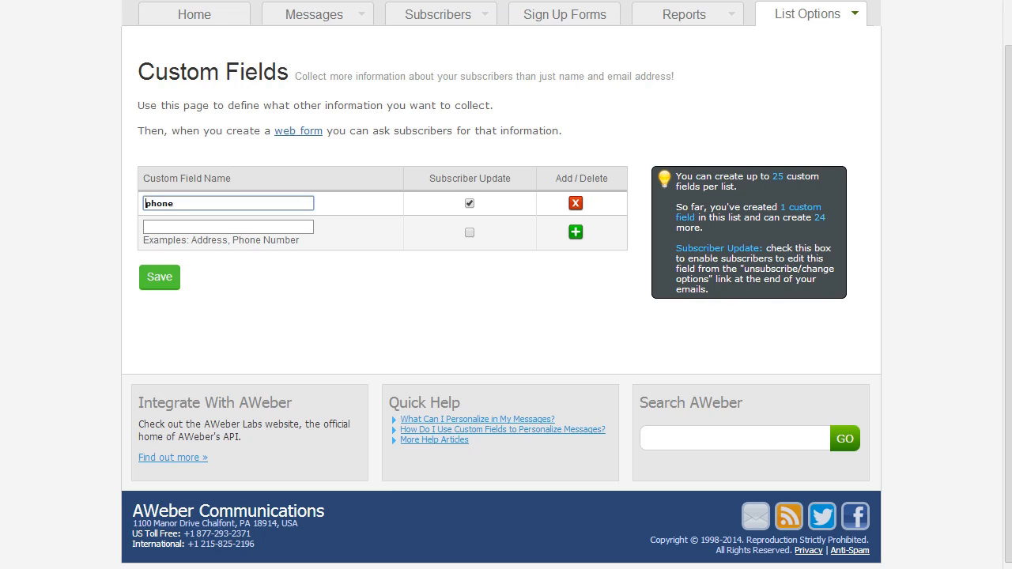
type("custom")
key("ctrl+shift+Left")
key("BackSpace")
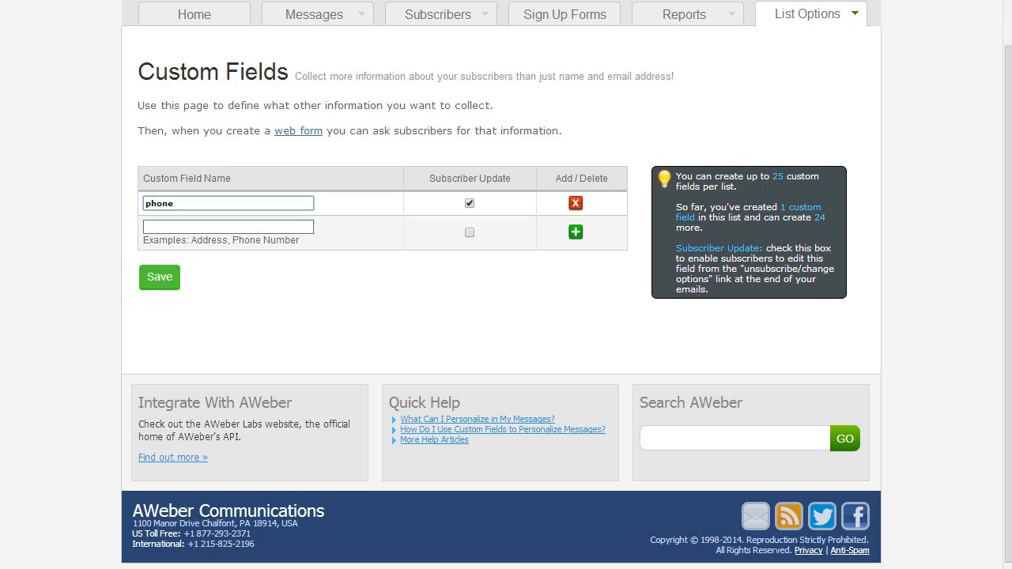
In the WP Optins settings in WordPress, add a custom field labelled "Phone" with field name "custom phone" and submit it.
double_click(160, 203)
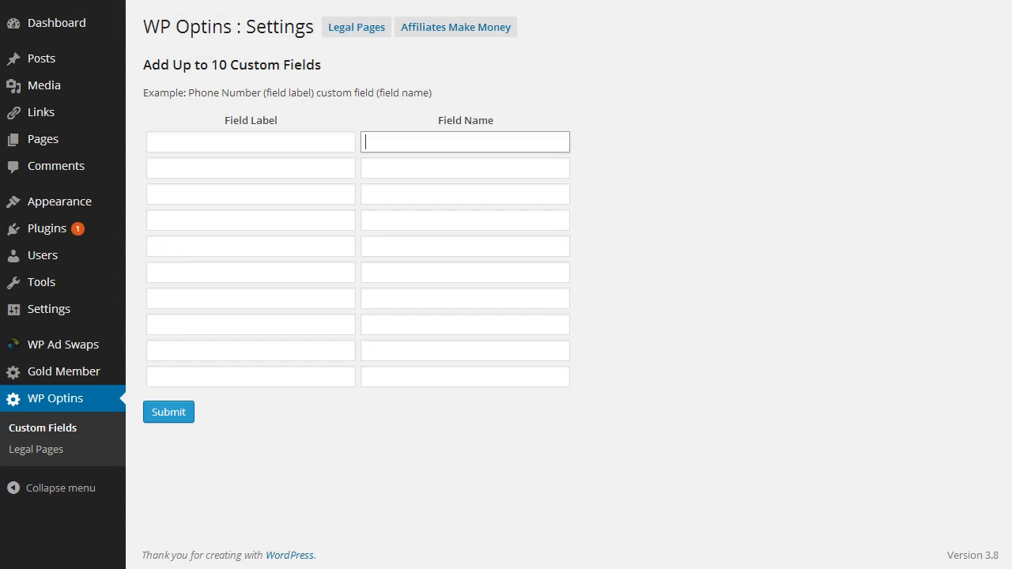
type("phone")
left_click(251, 142)
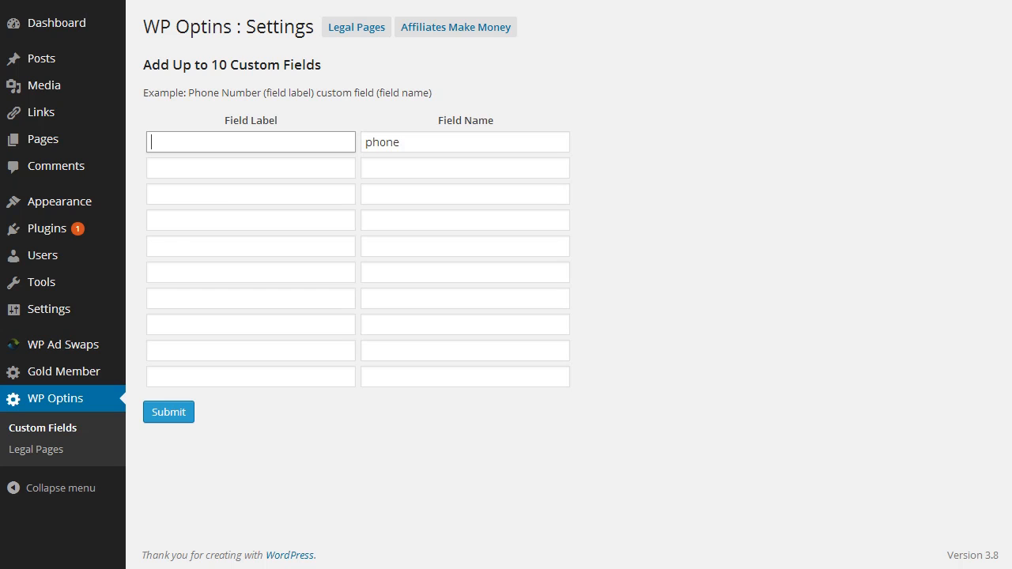
type("Phone")
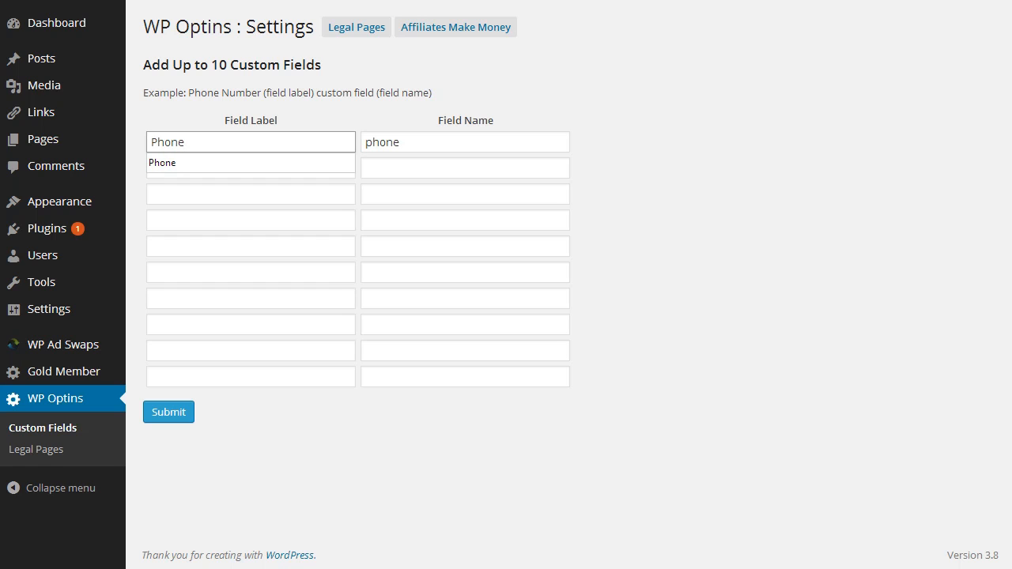
left_click(401, 142)
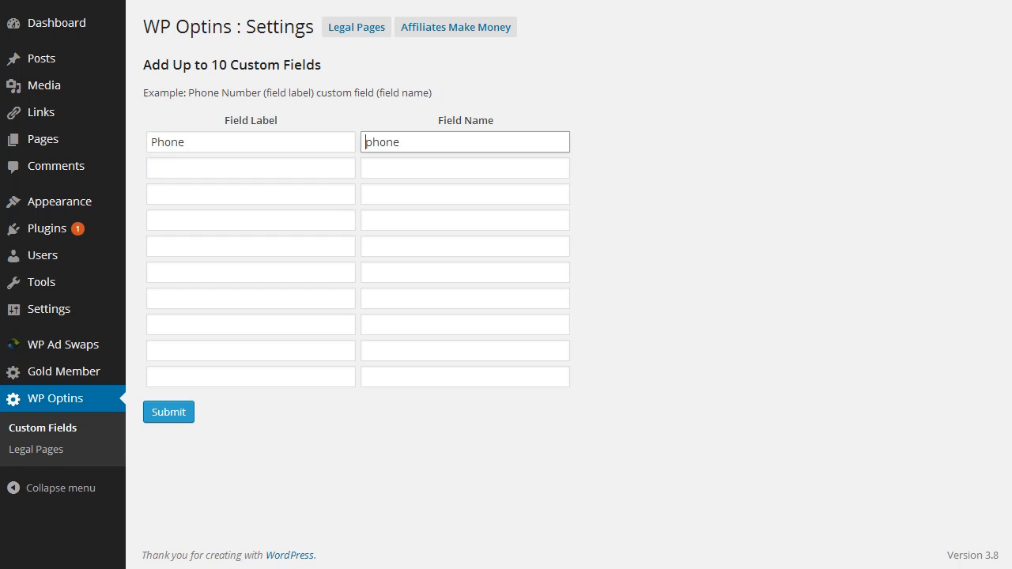
type("custom")
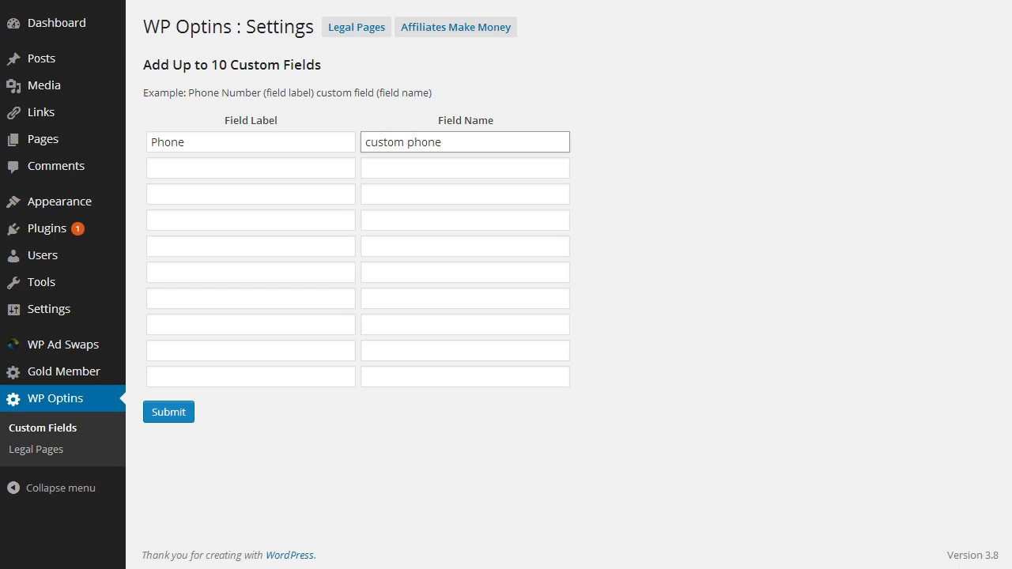
left_click(168, 412)
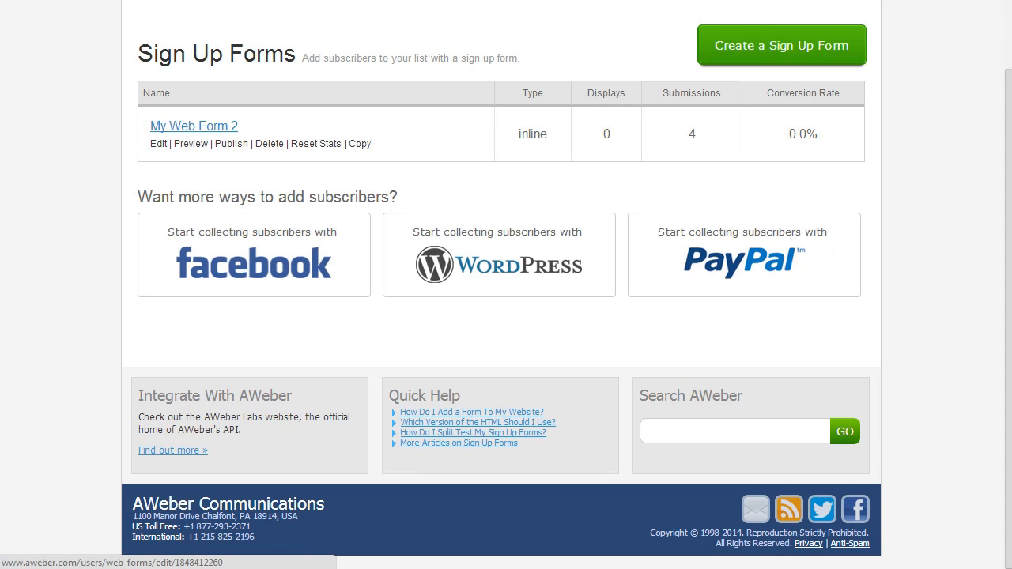
Open My Web Form 2 in AWeber for editing and add the phone field with the value "Phone".
left_click(193, 125)
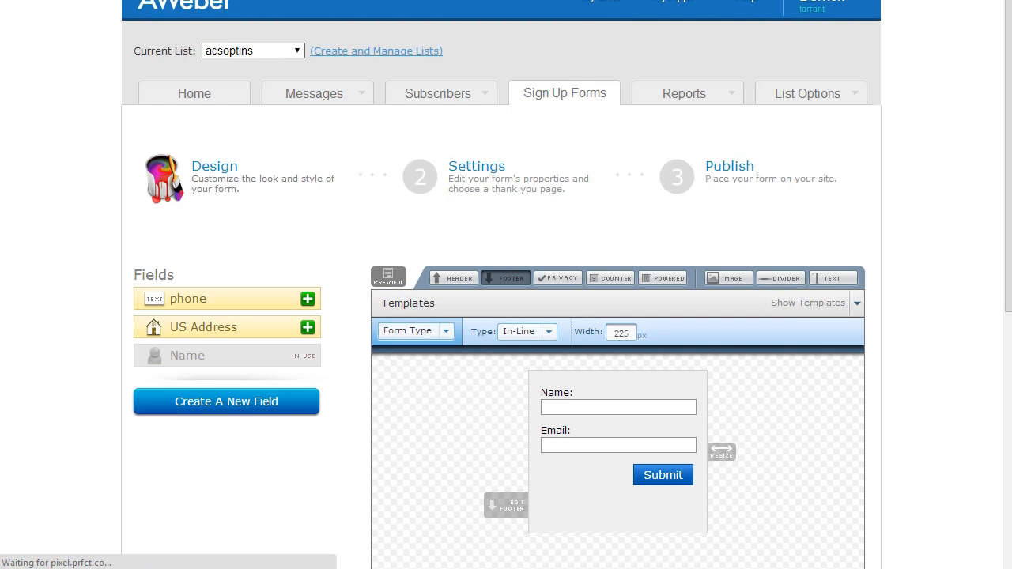
scroll(506, 316, "down", 2)
scroll(506, 316, "down", 2)
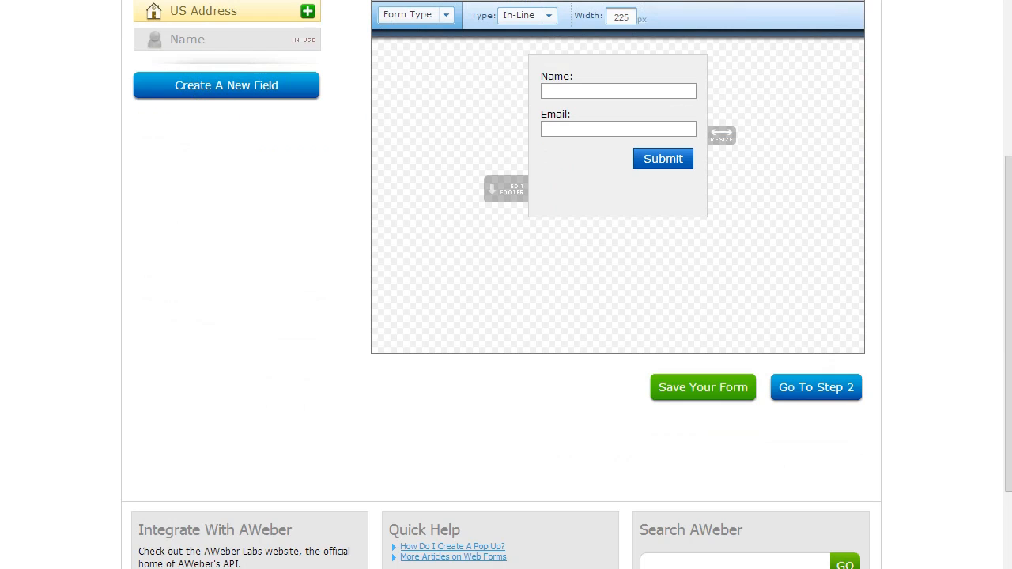
scroll(616, 201, "up", 1)
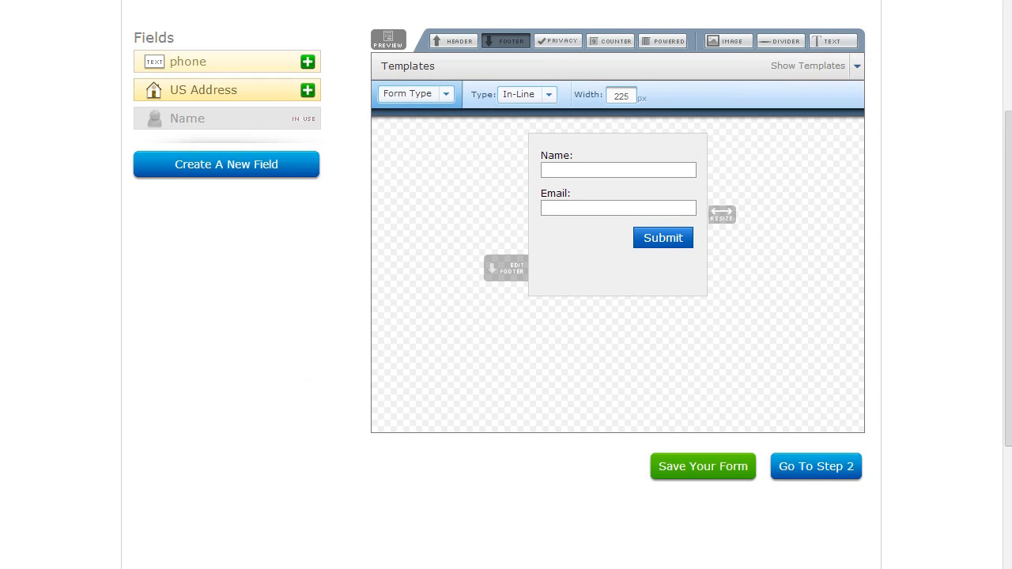
left_click(307, 62)
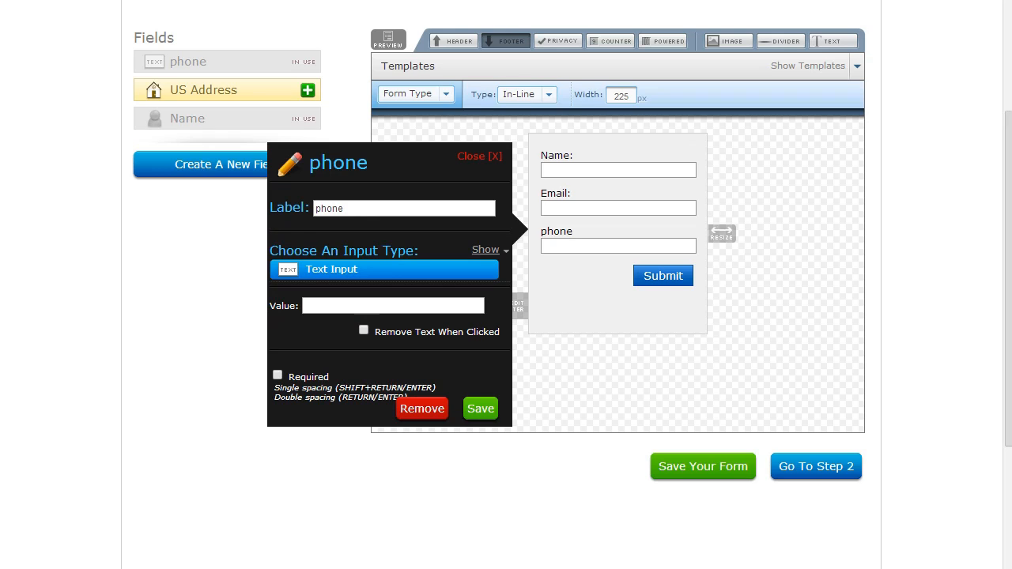
left_click(361, 306)
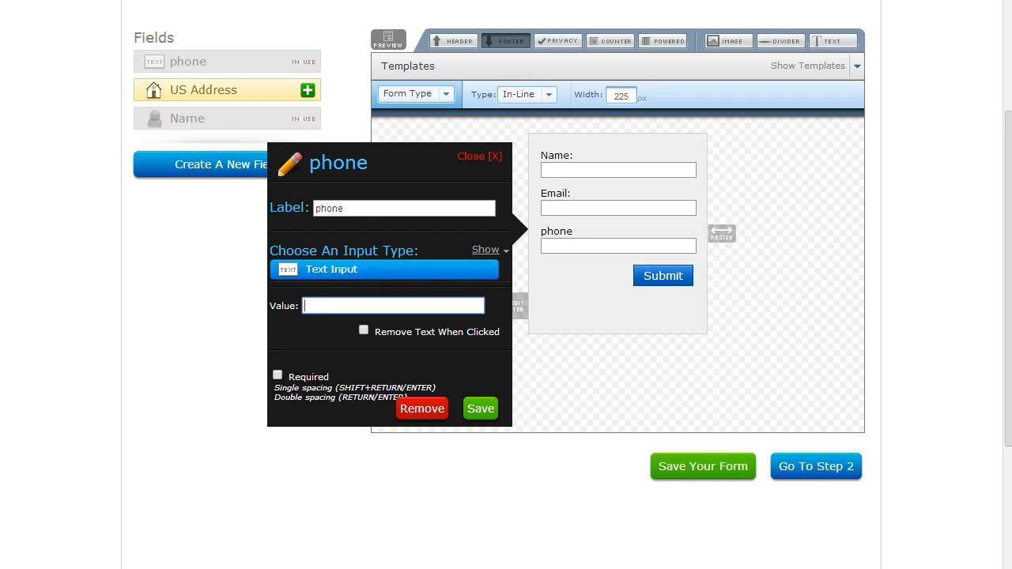
type("Phone")
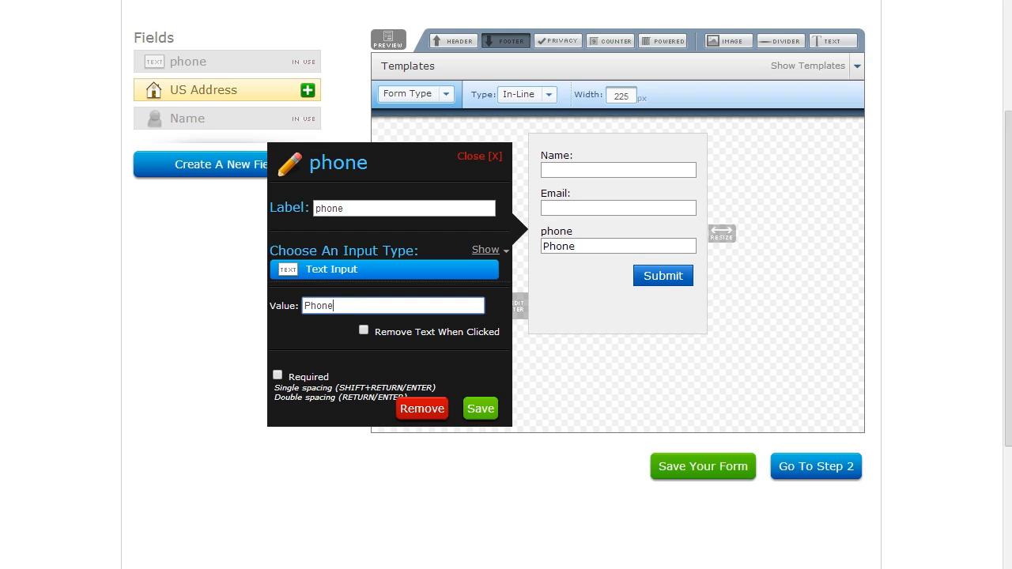
left_click(480, 409)
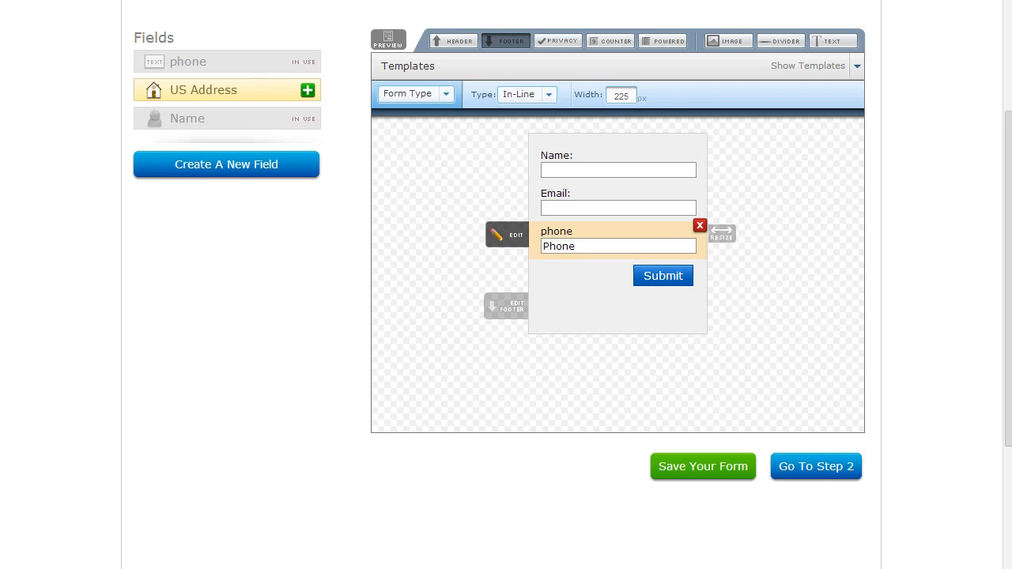
Clear the phone field's preset value and save the web form.
double_click(583, 246)
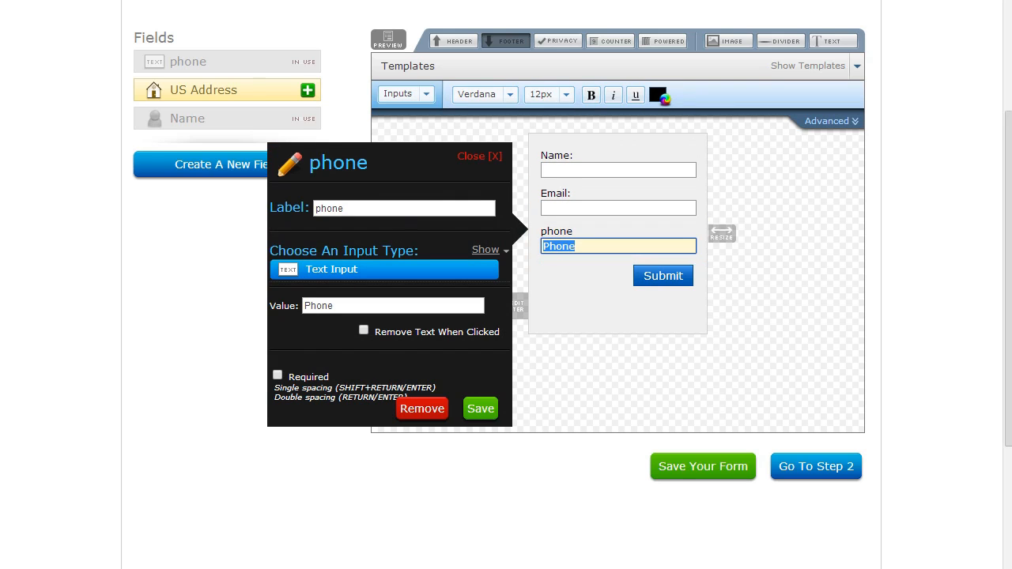
left_click_drag(340, 306, 301, 306)
key("BackSpace")
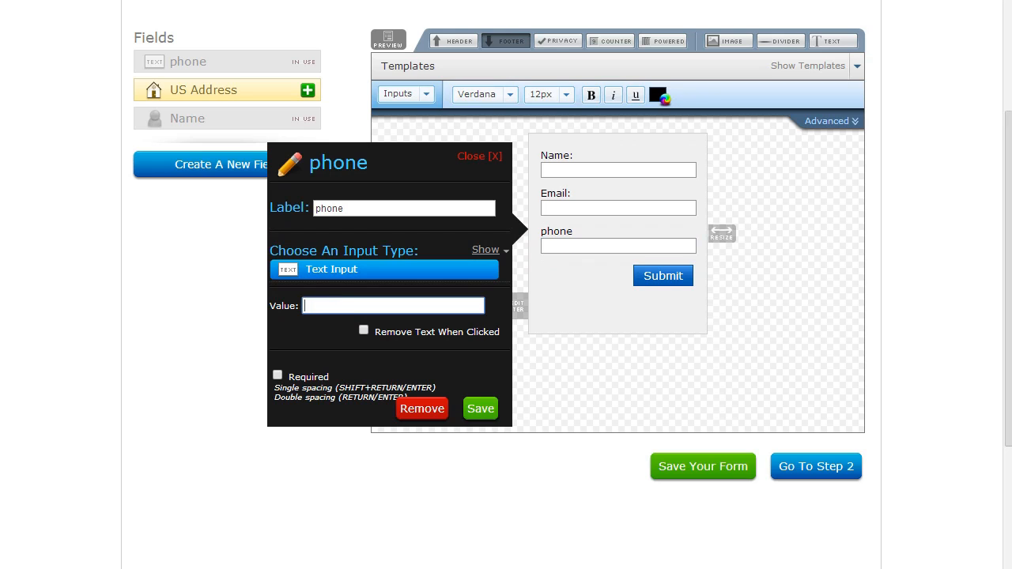
left_click(481, 409)
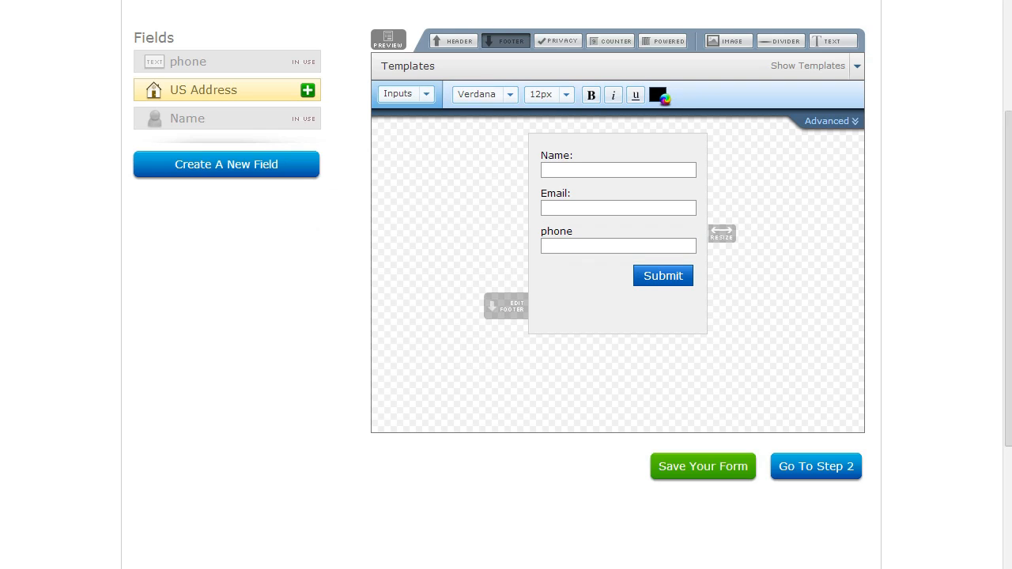
left_click(703, 465)
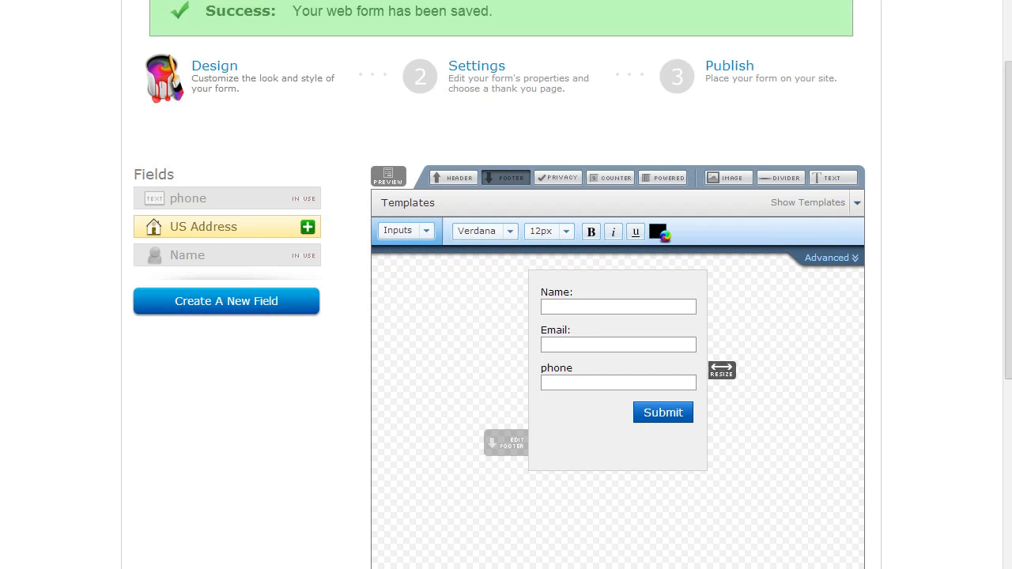
Publish the form as self-installed in the Raw HTML version, exclude the form styles, and copy all of its code.
left_click(728, 67)
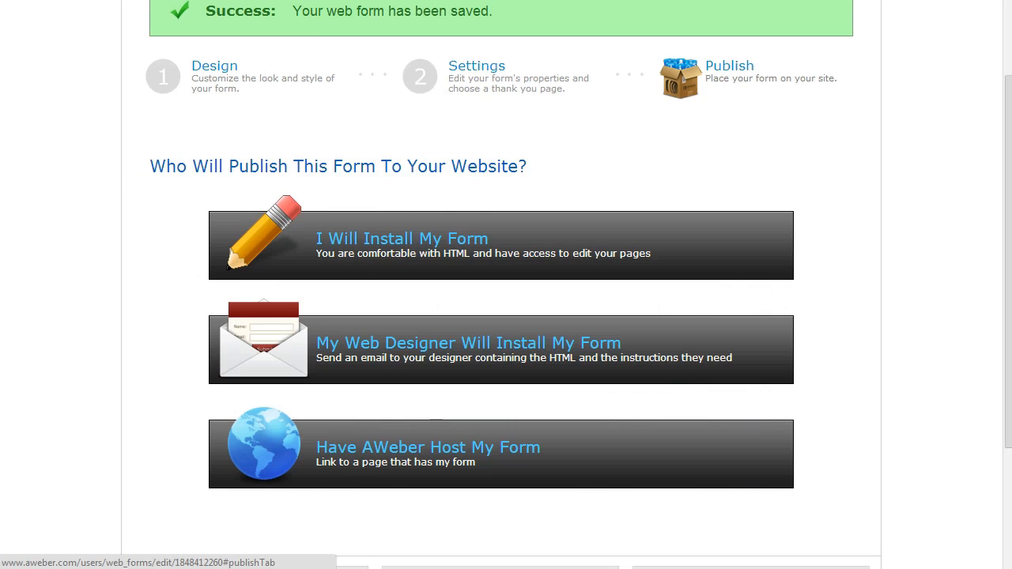
left_click(482, 245)
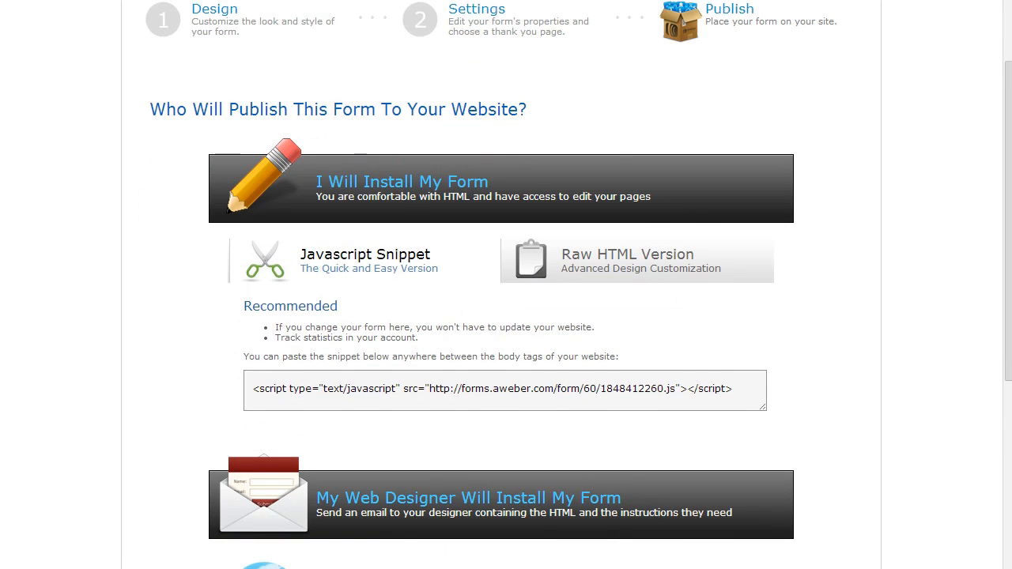
left_click(627, 261)
scroll(627, 309, "down", 3)
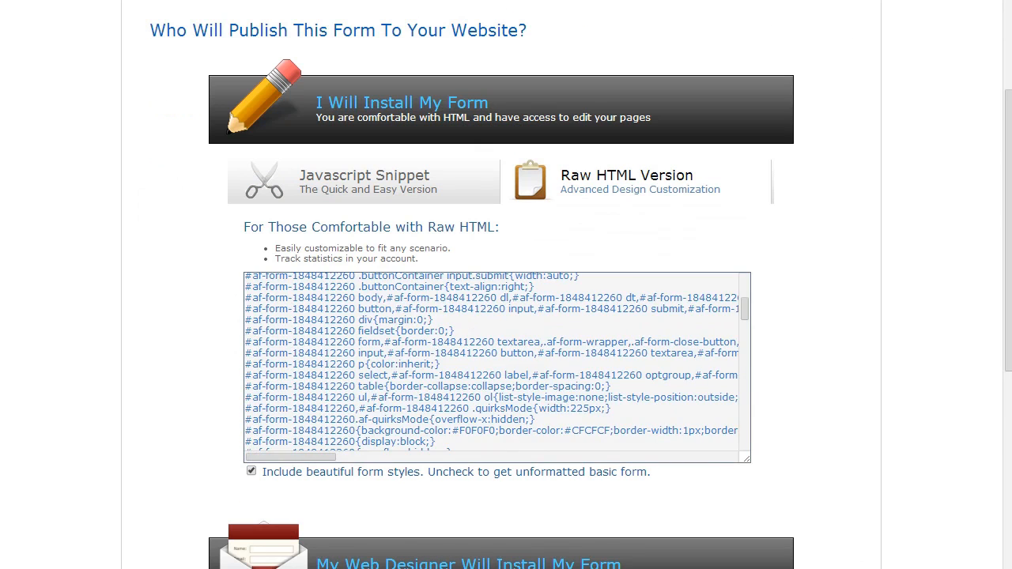
left_click(363, 356)
left_click(251, 471)
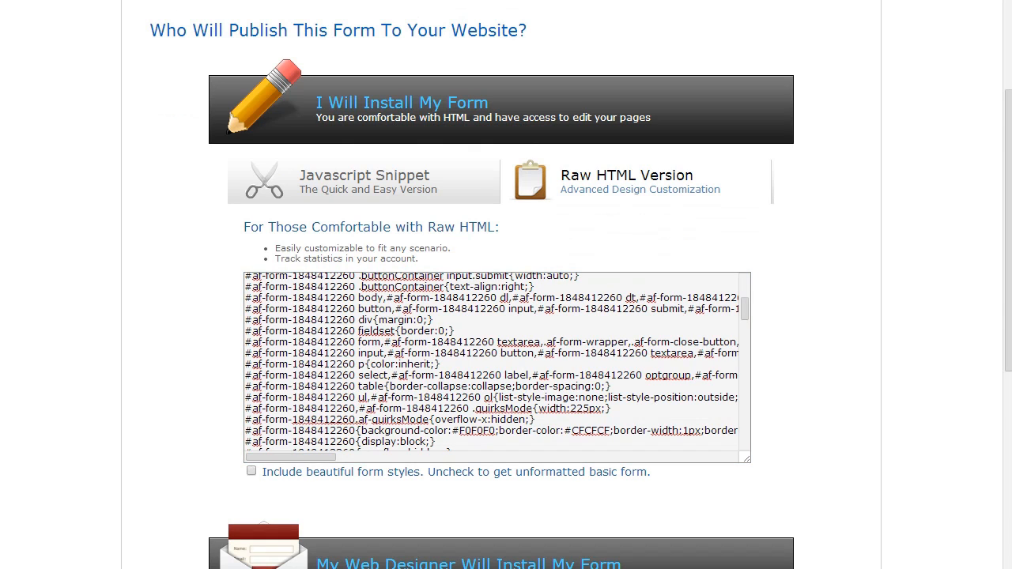
key("ctrl+a")
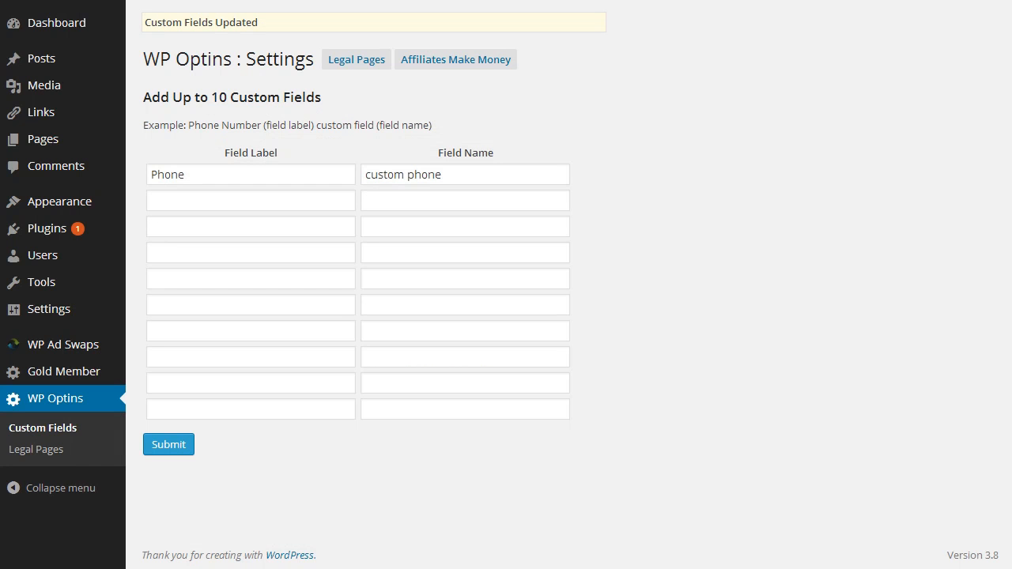
In WordPress, open the Free Checklist page for editing and expand its Optin Form settings.
left_click(43, 139)
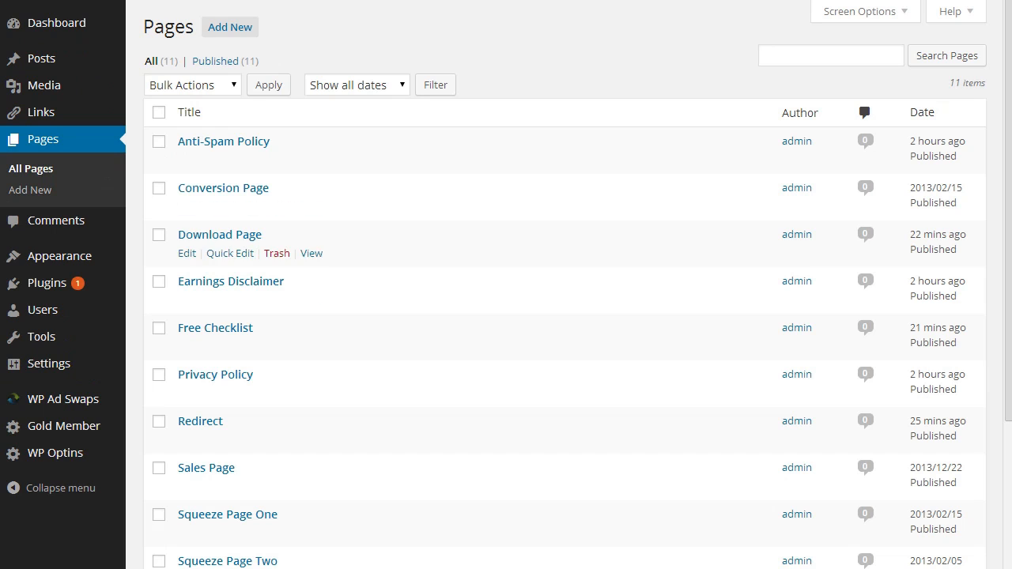
left_click(215, 327)
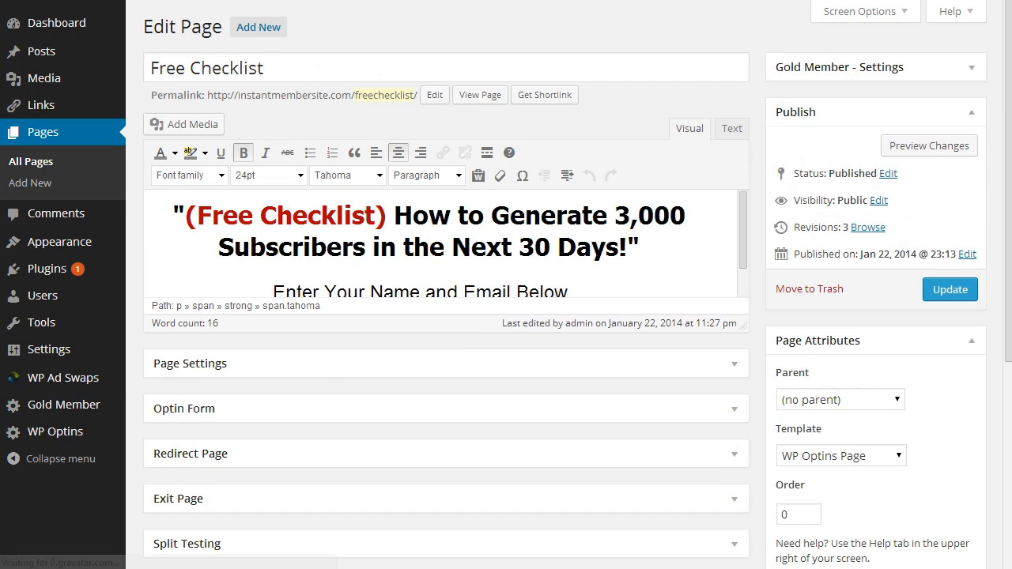
scroll(569, 317, "down", 3)
left_click(273, 171)
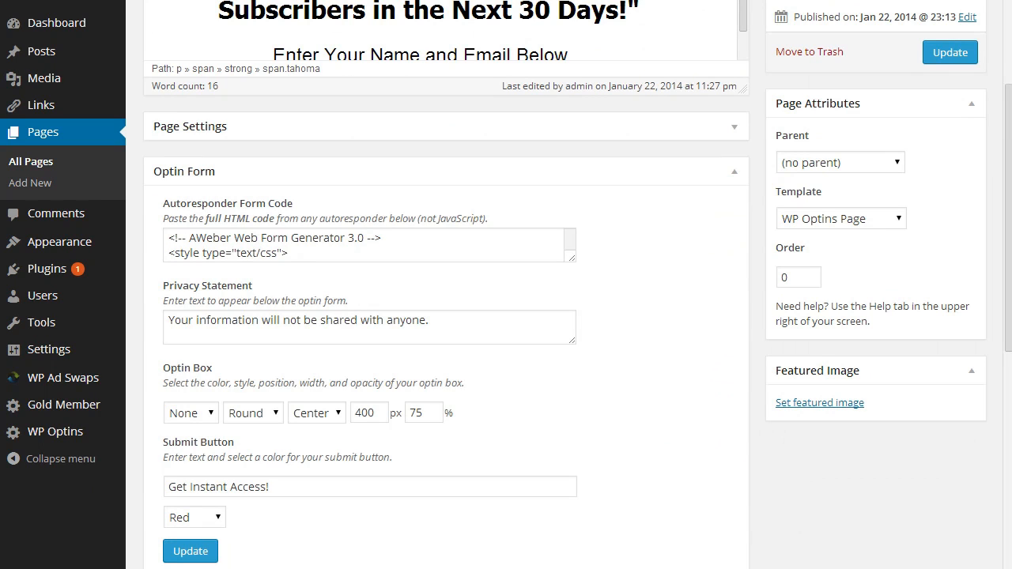
Replace the page's autoresponder form code with the copied AWeber HTML and enlarge the code box to show more of it.
left_click(282, 253)
key("ctrl+a")
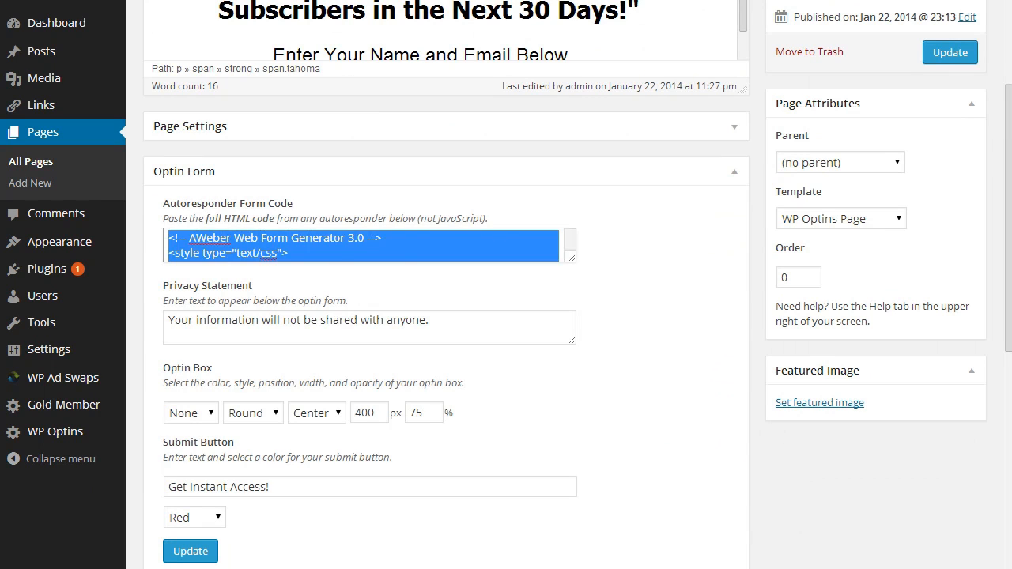
key("ctrl+v")
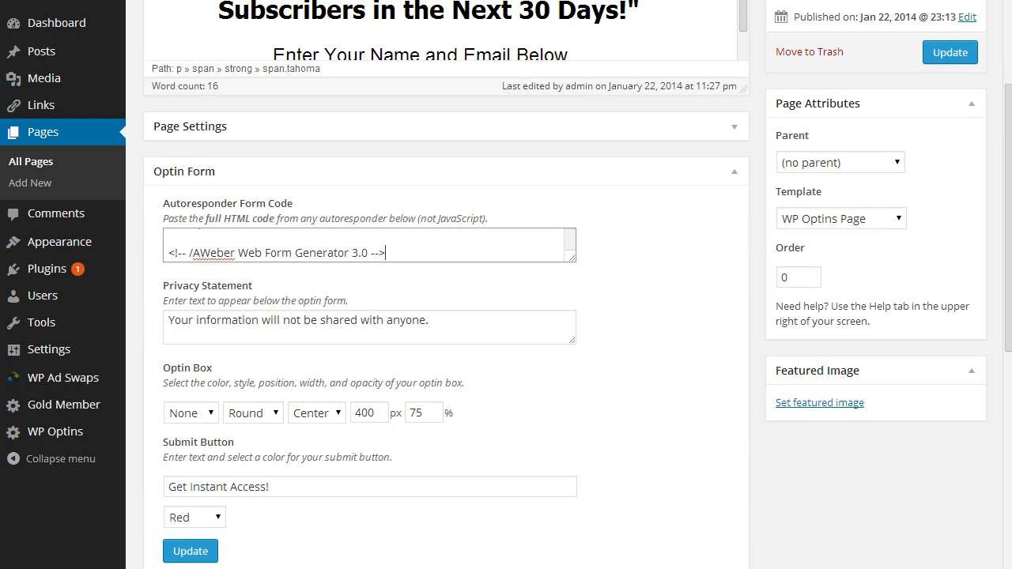
left_click_drag(571, 257, 768, 439)
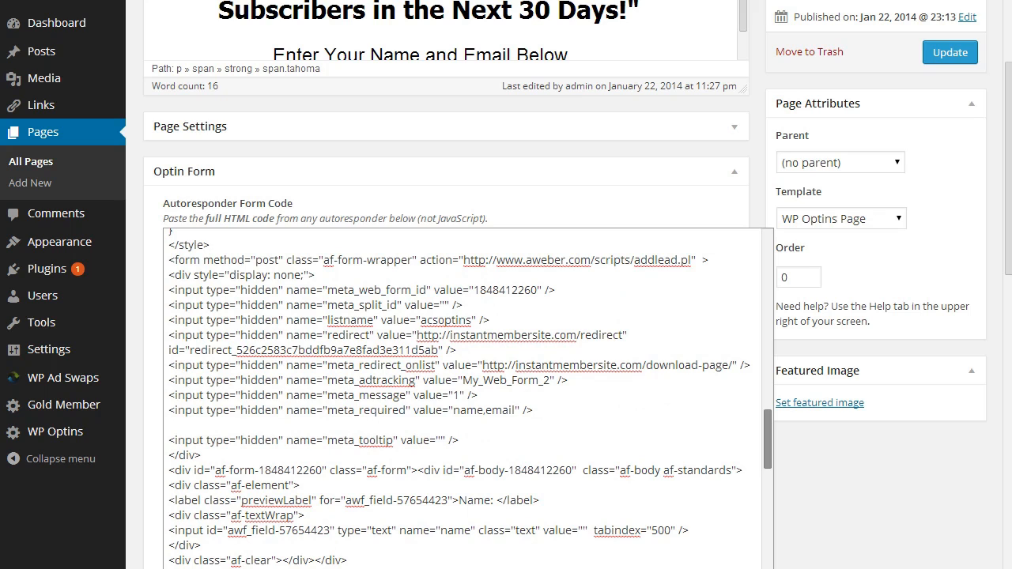
Examine the name, email and phone inputs in the pasted form code and highlight the phone input's name value, "custom phone".
left_click_drag(768, 439, 768, 476)
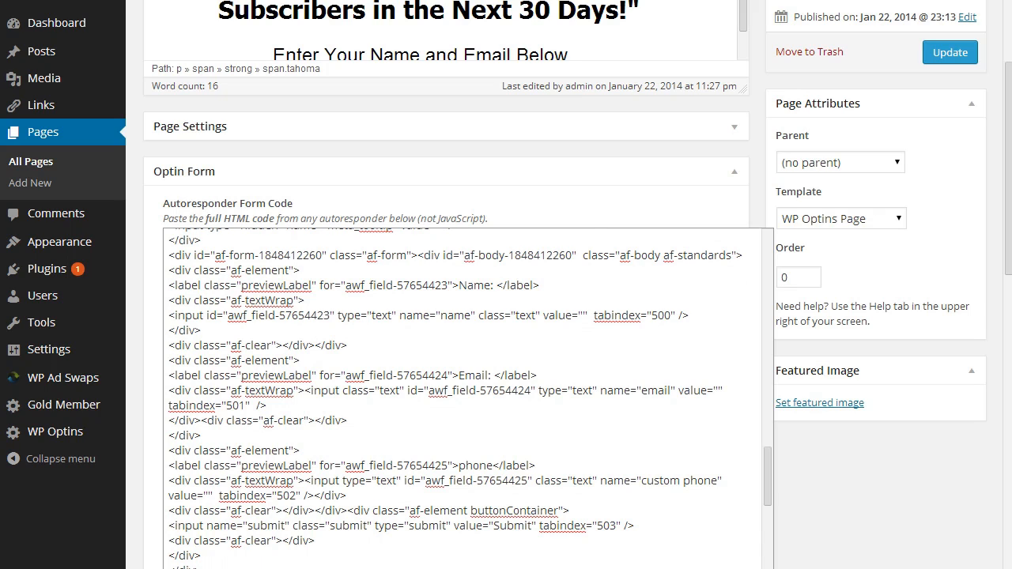
double_click(444, 315)
left_click(300, 359)
scroll(492, 386, "down", 1)
scroll(482, 307, "down", 1)
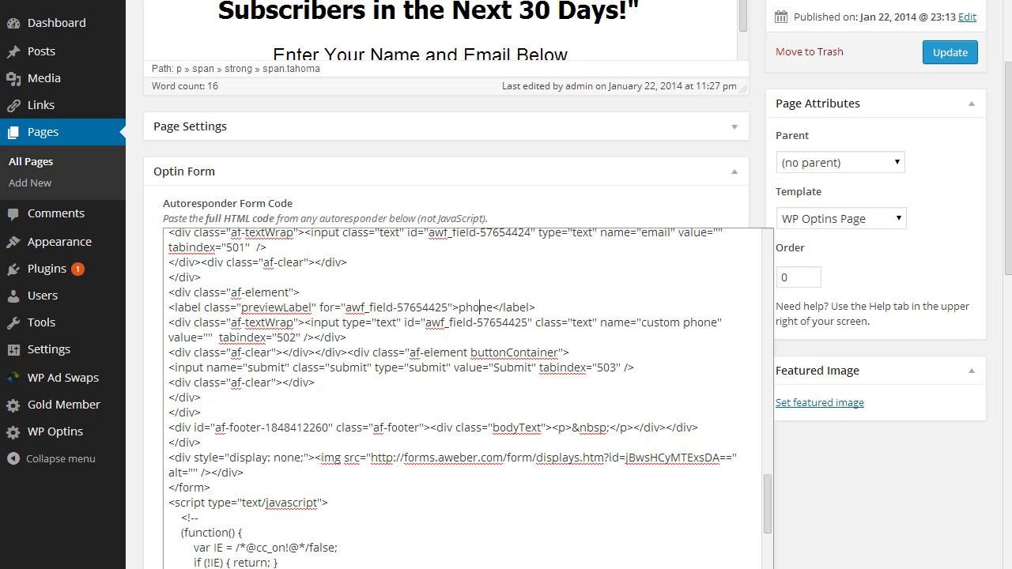
double_click(608, 321)
left_click(210, 337)
left_click_drag(641, 322, 717, 322)
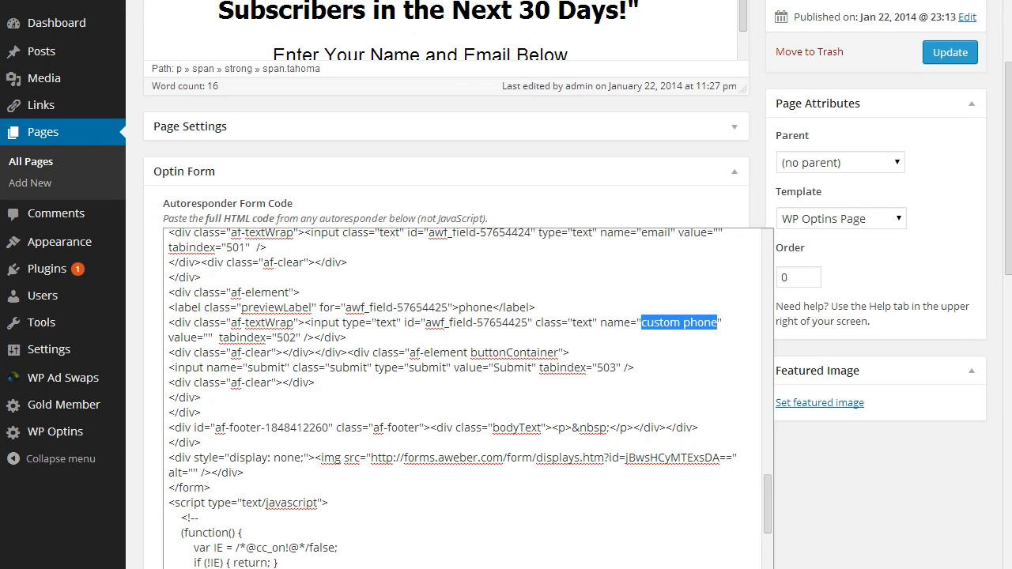
Update the Free Checklist page and check the name, email and phone fields on the live optin page.
mouse_move(55, 430)
left_click(950, 52)
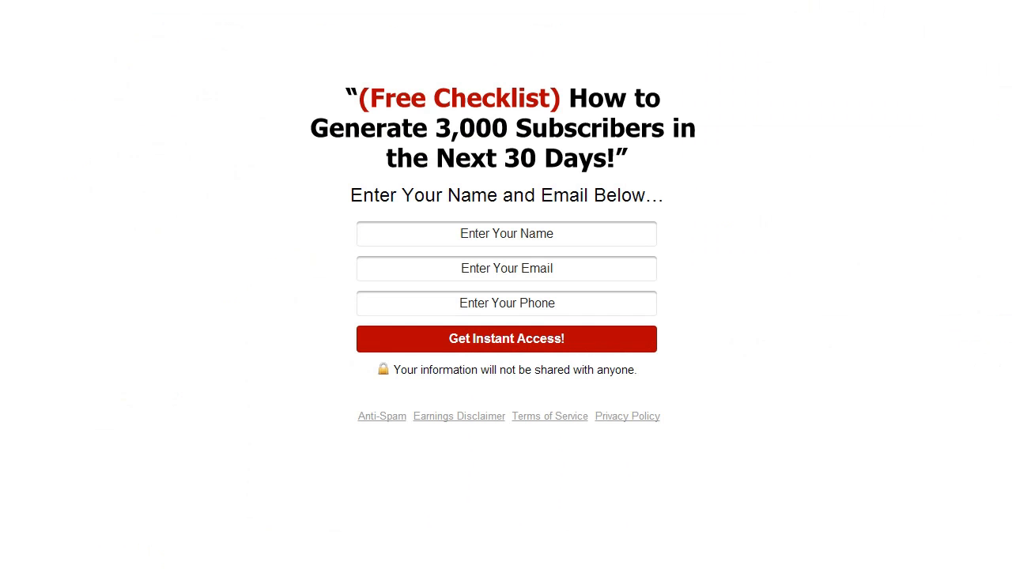
left_click(507, 234)
left_click(506, 268)
left_click(506, 304)
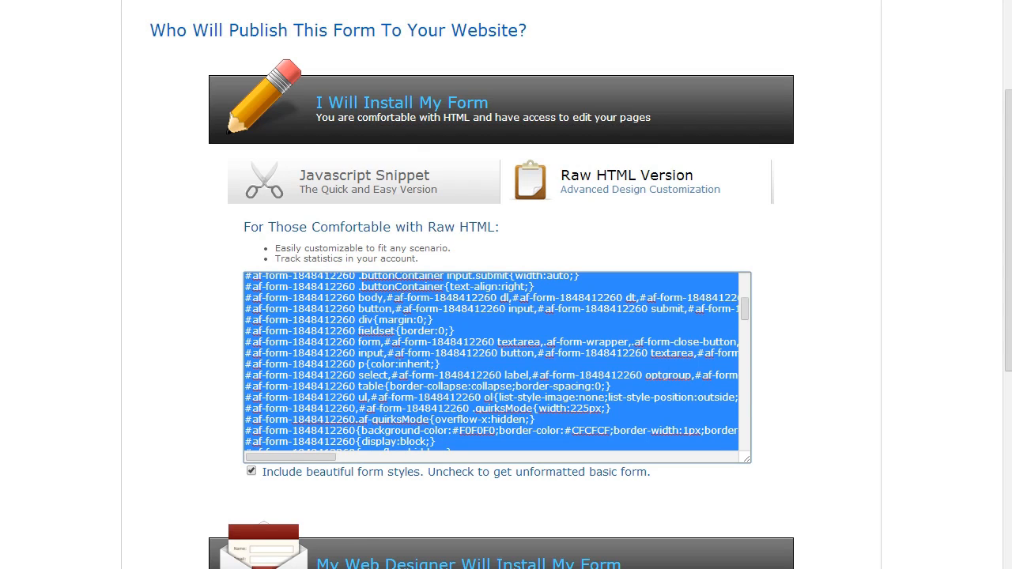
In AWeber, open subscriber management for the acsoptins list and run an unfiltered subscriber search.
scroll(799, 121, "up", 3)
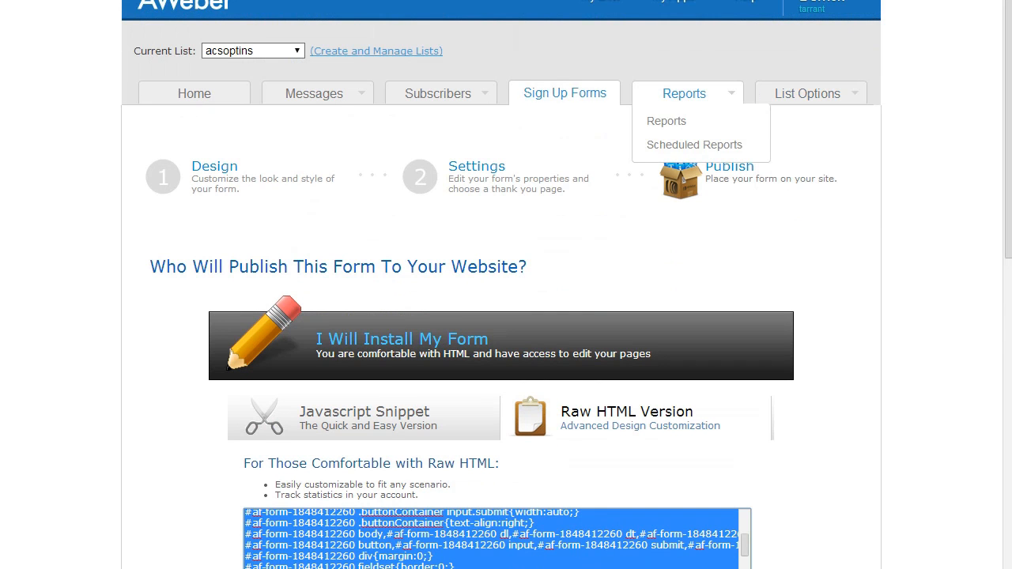
mouse_move(438, 93)
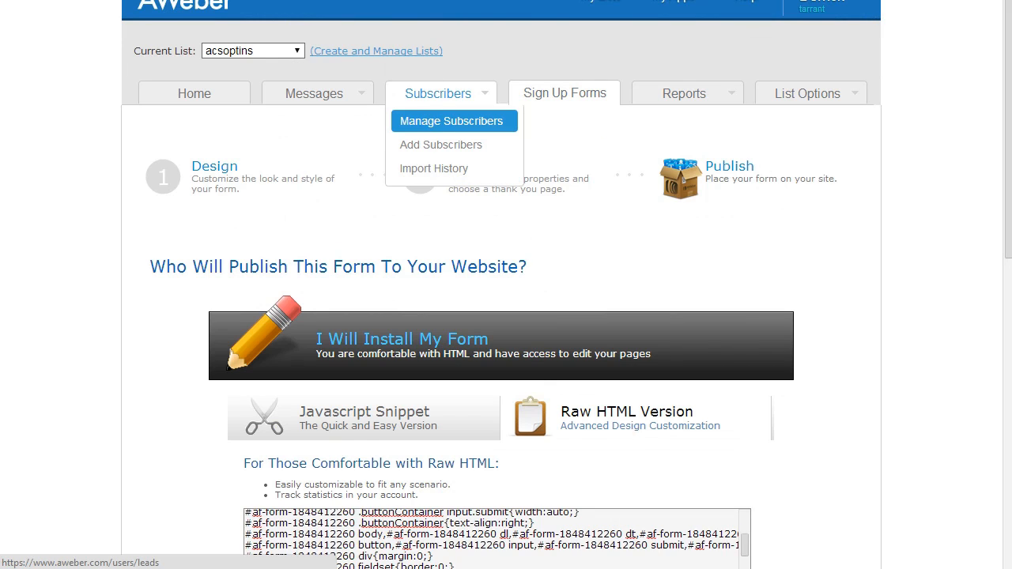
left_click(451, 121)
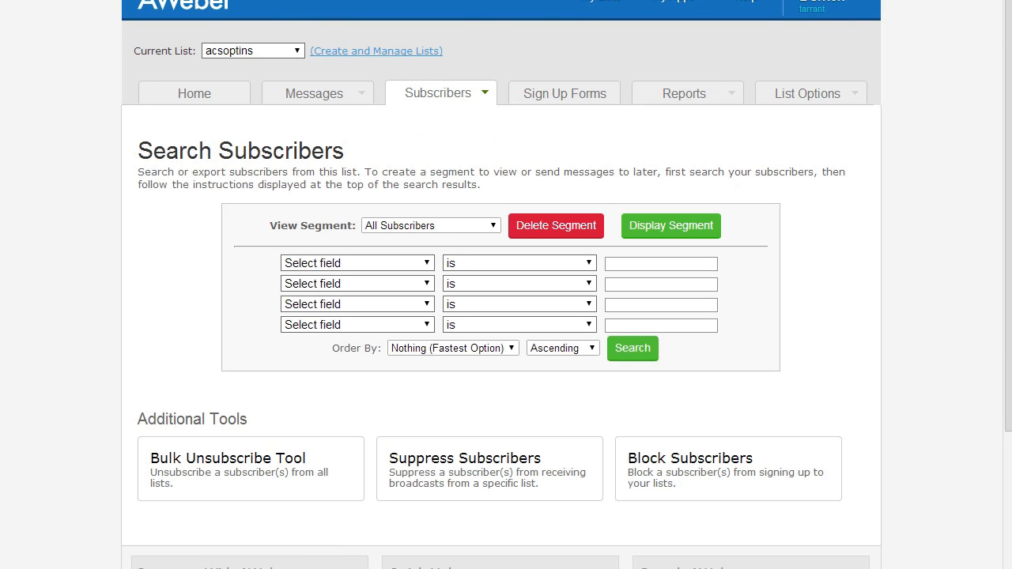
scroll(506, 316, "down", 1)
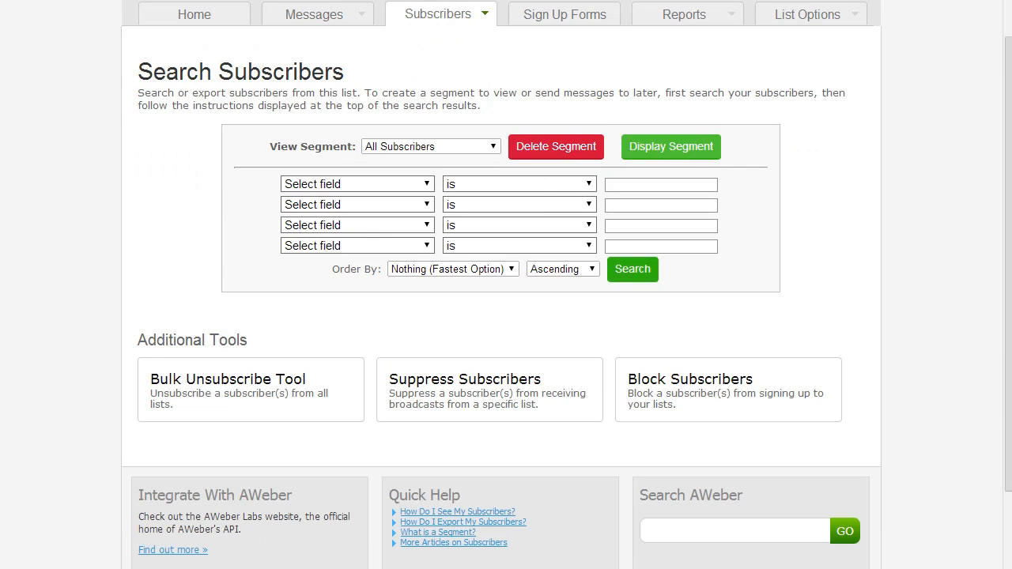
left_click(632, 270)
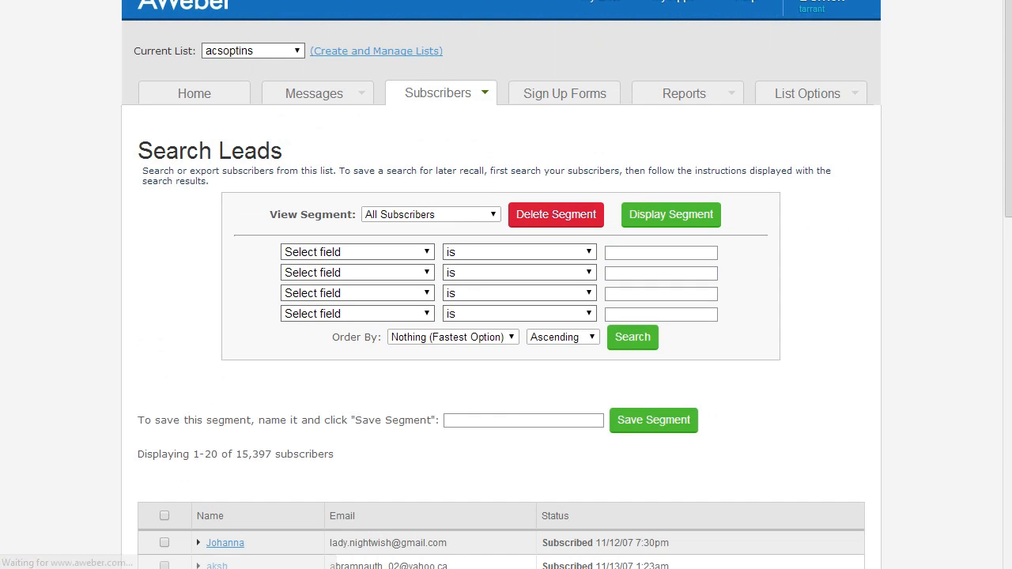
Expand the first subscriber's record in the search results and inspect its phone field.
scroll(506, 384, "down", 2)
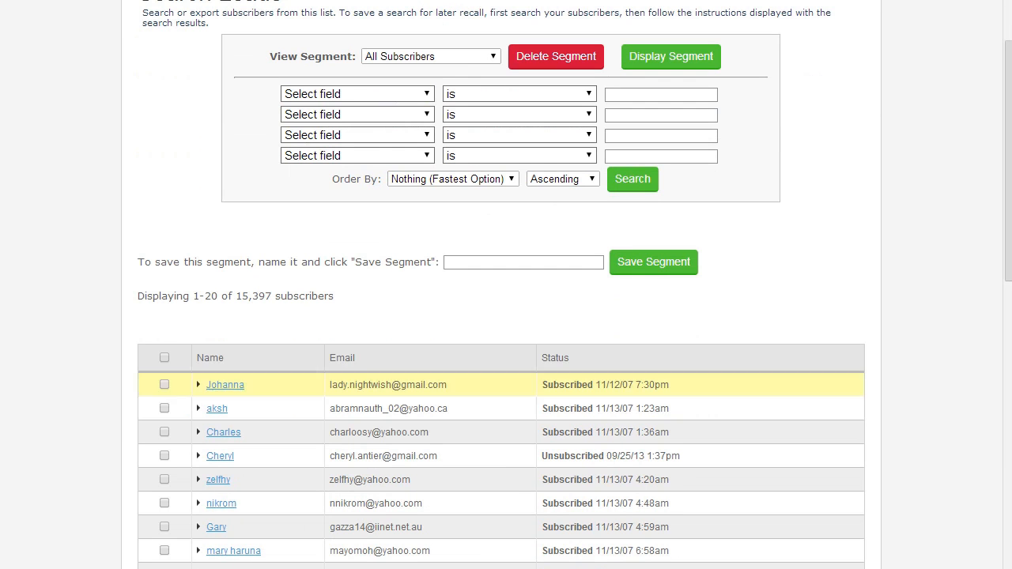
left_click(224, 385)
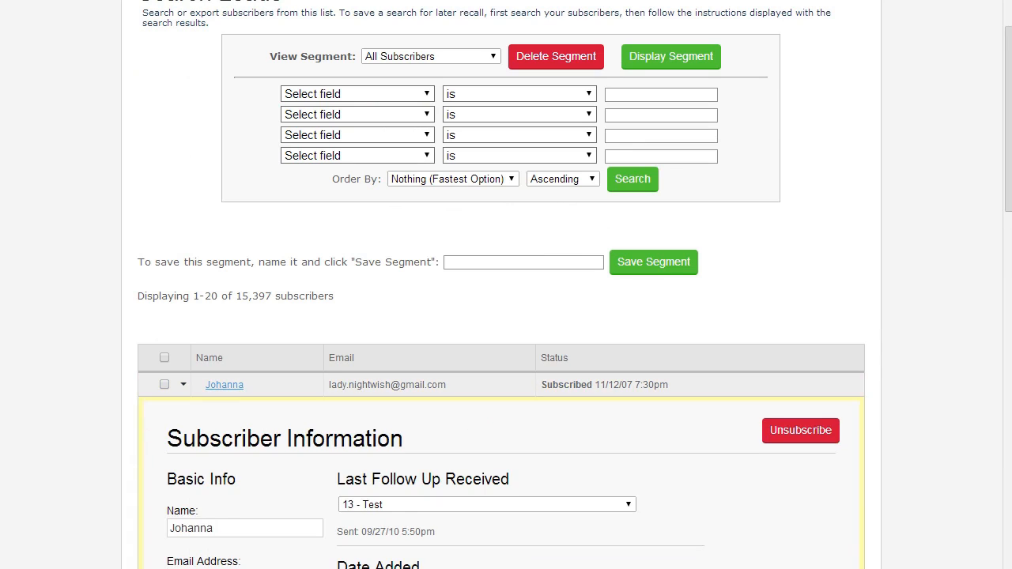
scroll(502, 384, "down", 2)
scroll(501, 384, "down", 2)
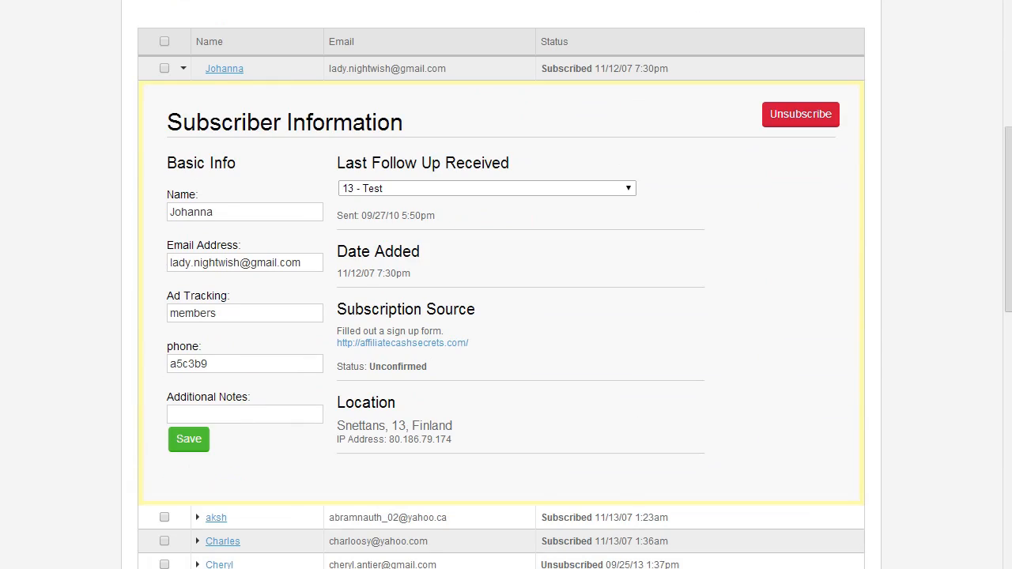
scroll(501, 316, "down", 1)
left_click(208, 285)
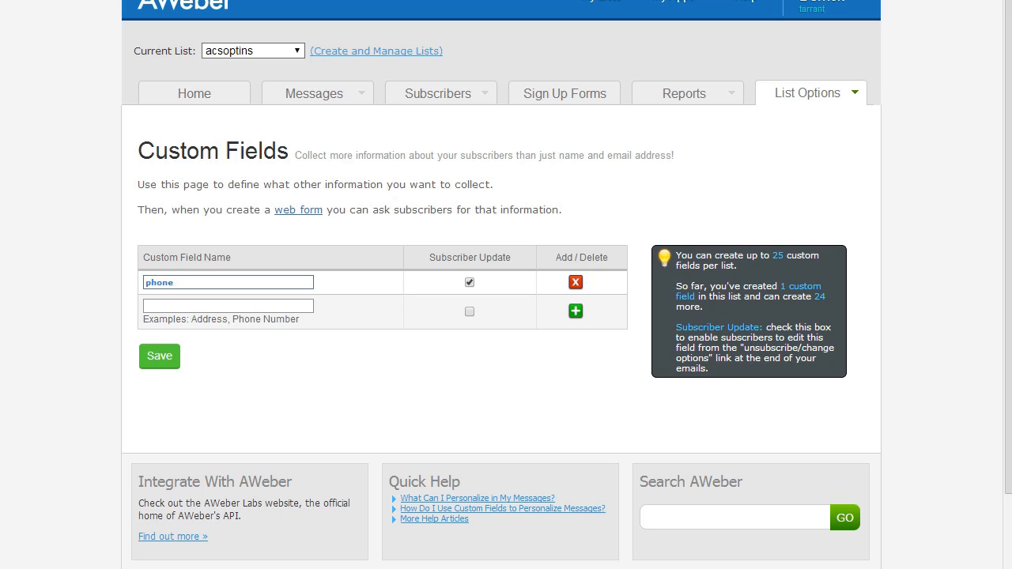
Compare the phone field's name in AWeber's custom fields with the "custom phone" field name in the WP Optins settings.
left_click_drag(187, 282, 133, 283)
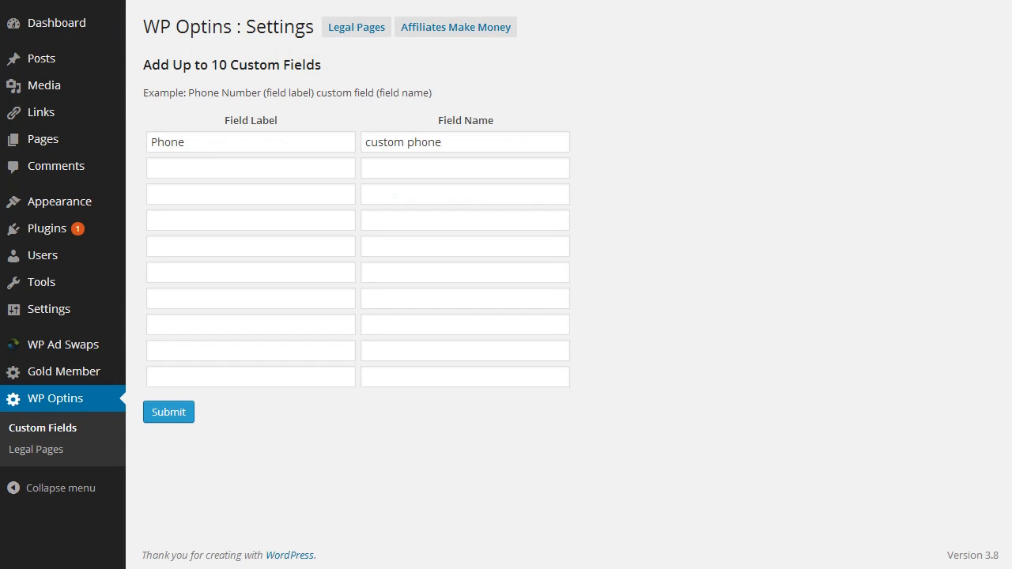
left_click(452, 142)
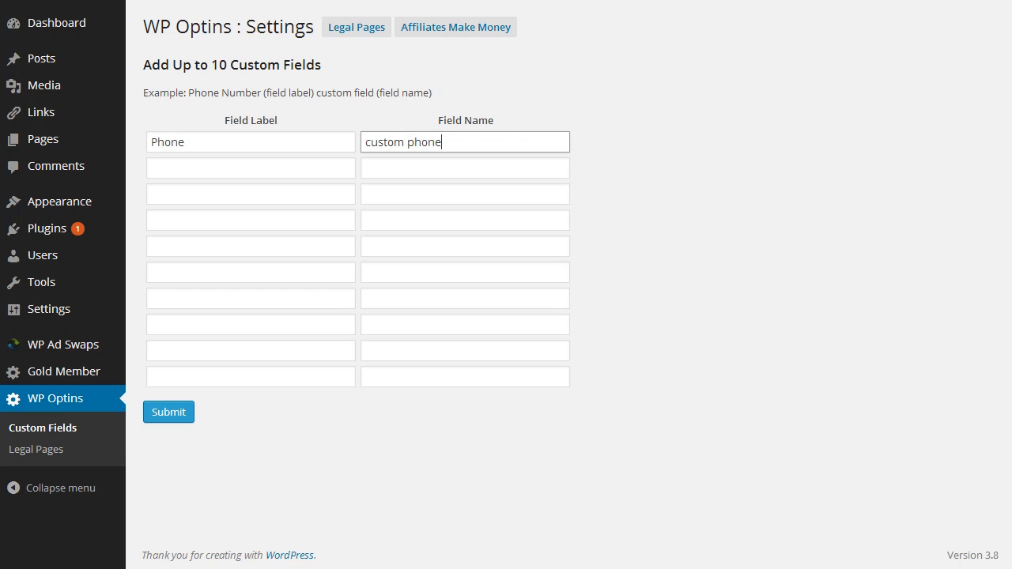
left_click_drag(408, 142, 365, 143)
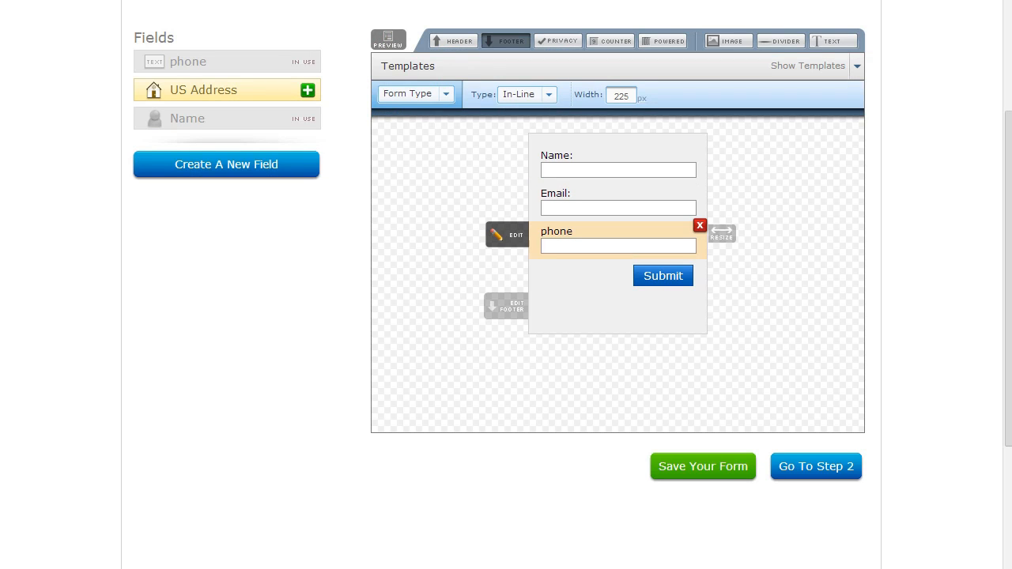
Publish the AWeber web form as self-installed in the Raw HTML version and select all of its code for copying.
scroll(506, 285, "up", 3)
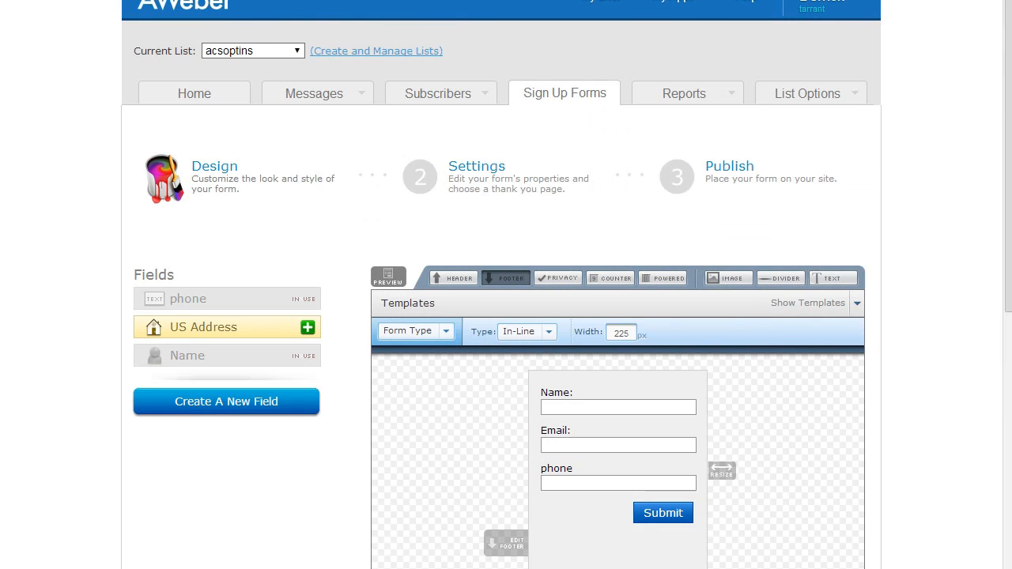
left_click(728, 166)
left_click(401, 340)
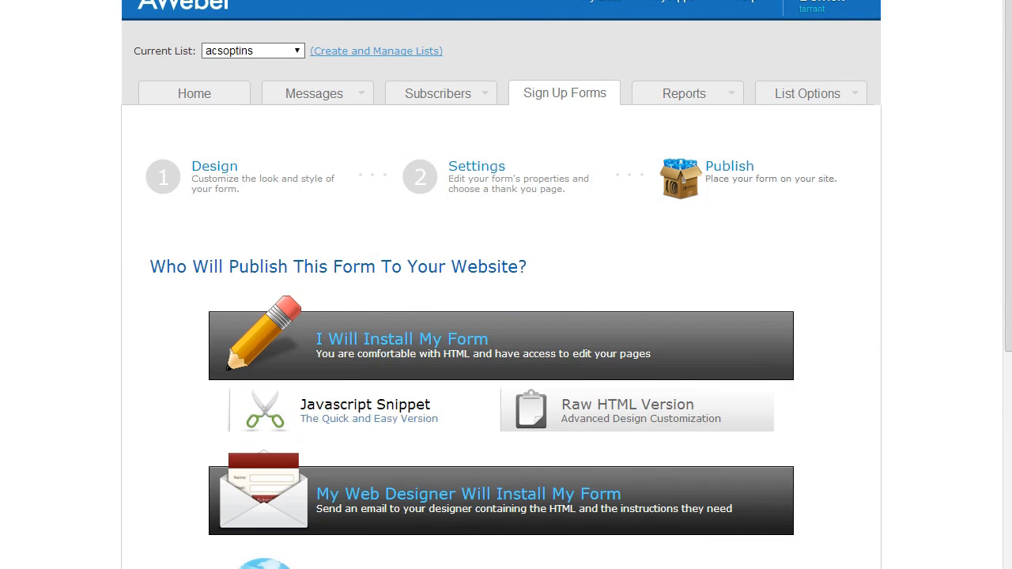
left_click(626, 411)
scroll(627, 411, "down", 3)
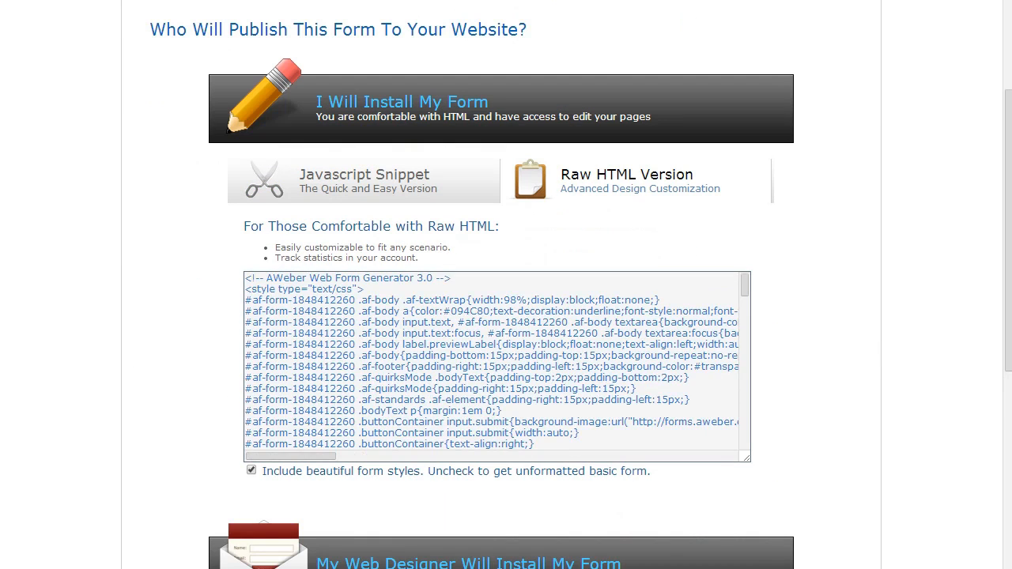
left_click(564, 366)
key("ctrl+a")
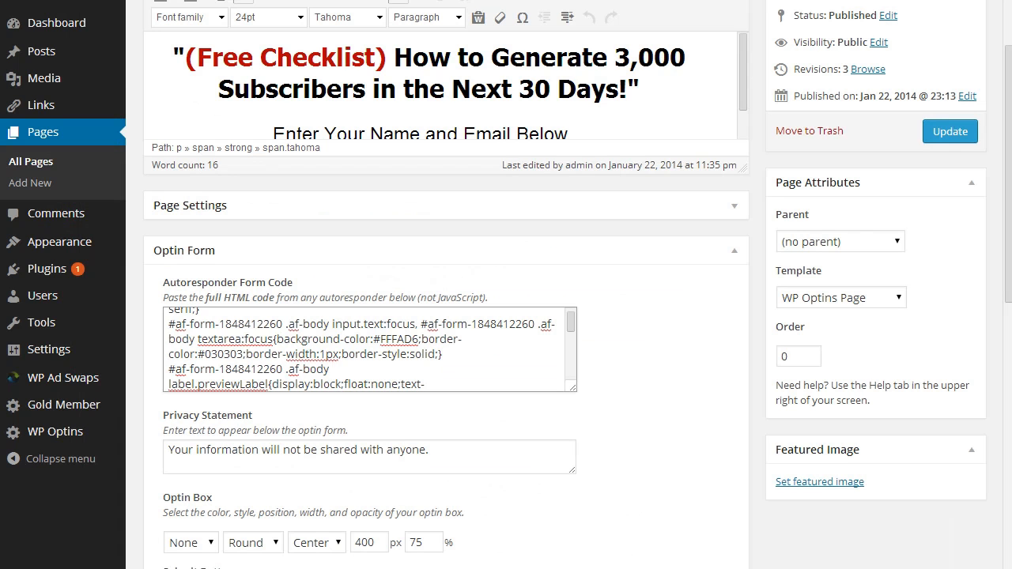
Replace the Free Checklist page's autoresponder form code in WordPress with the copied AWeber HTML.
key("ctrl+a")
key("ctrl+v")
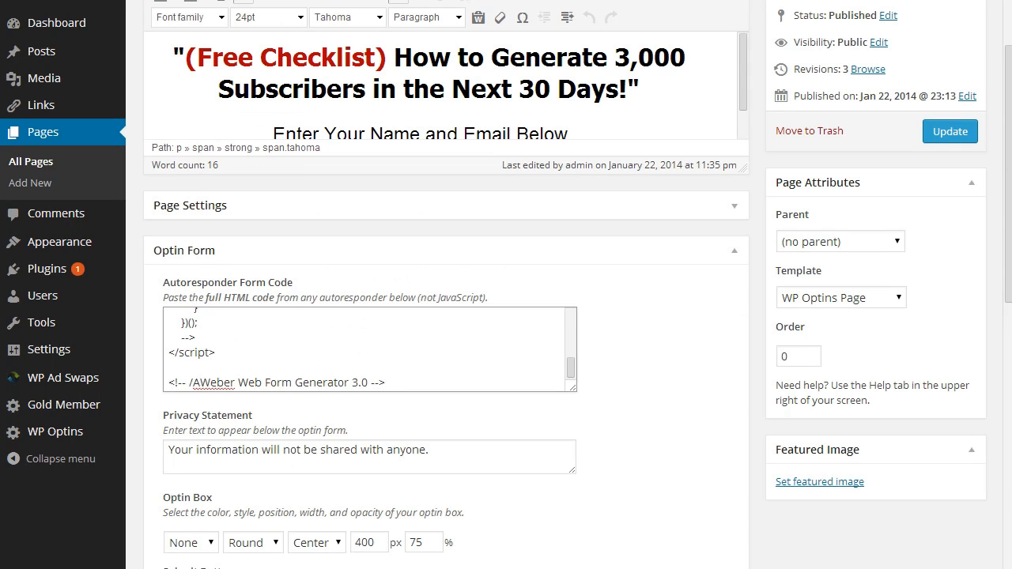
scroll(564, 285, "up", 2)
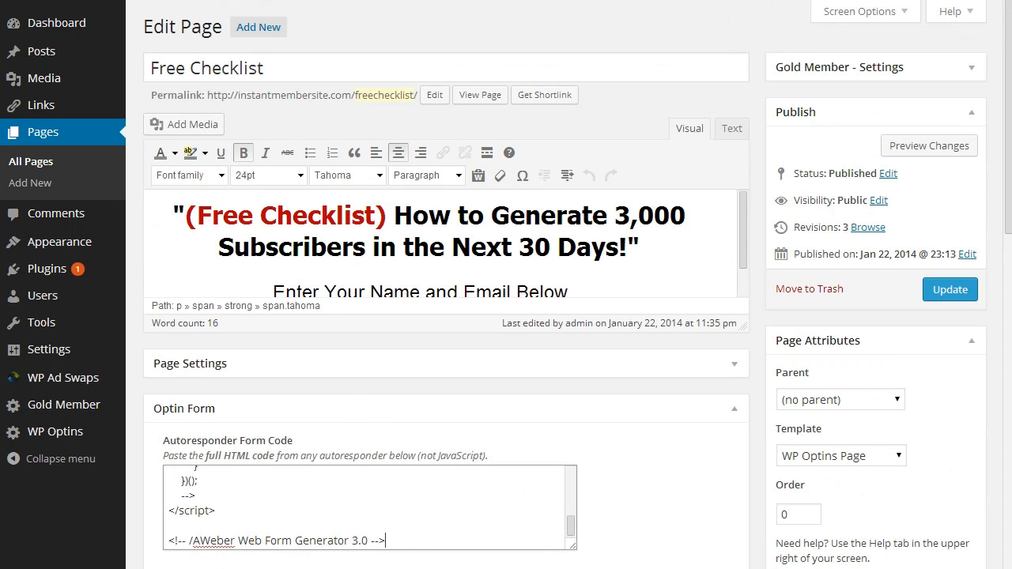